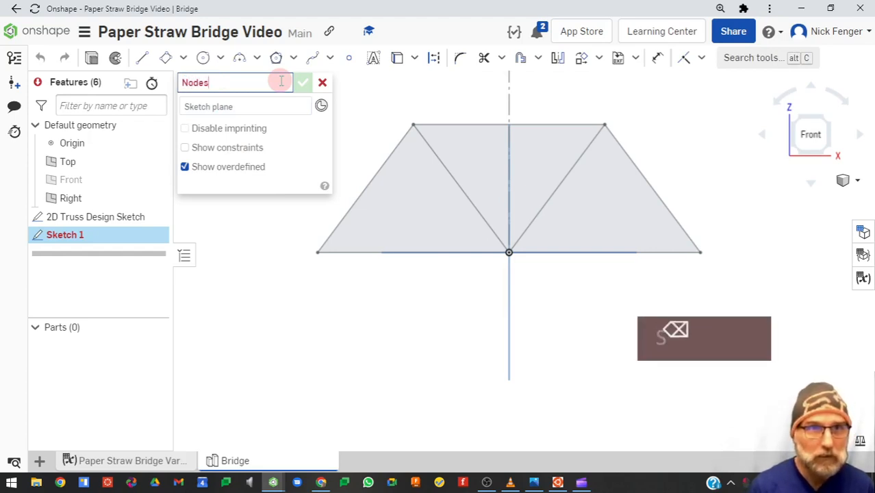
Name the new sketch Nodes and place it on the Front plane
{"action": "key", "text": "Return"}
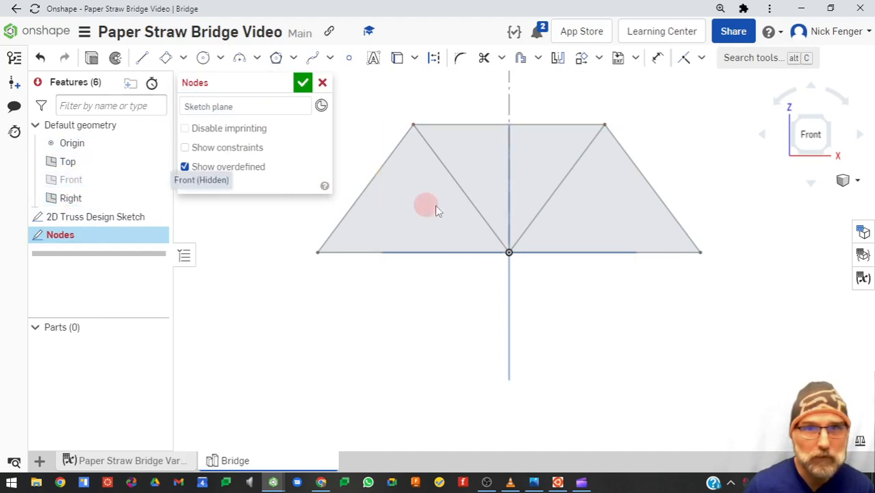
{"action": "left_click", "coordinate": [70, 179]}
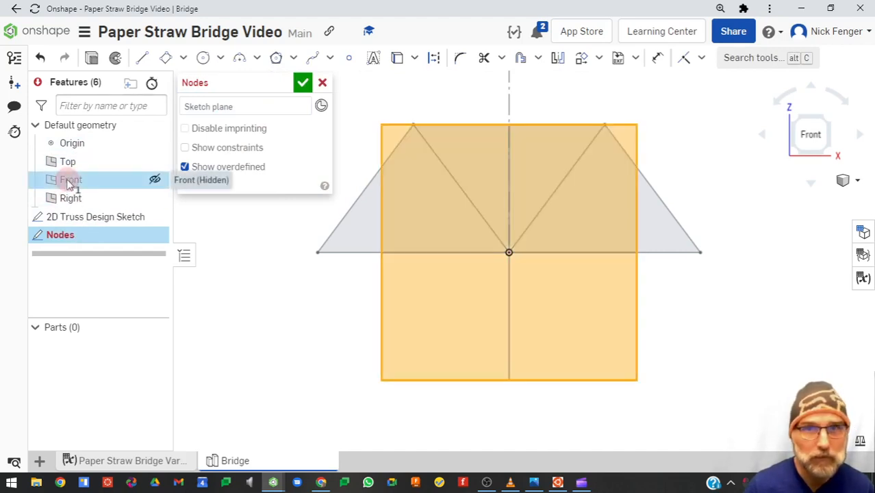
{"action": "left_click", "coordinate": [280, 107]}
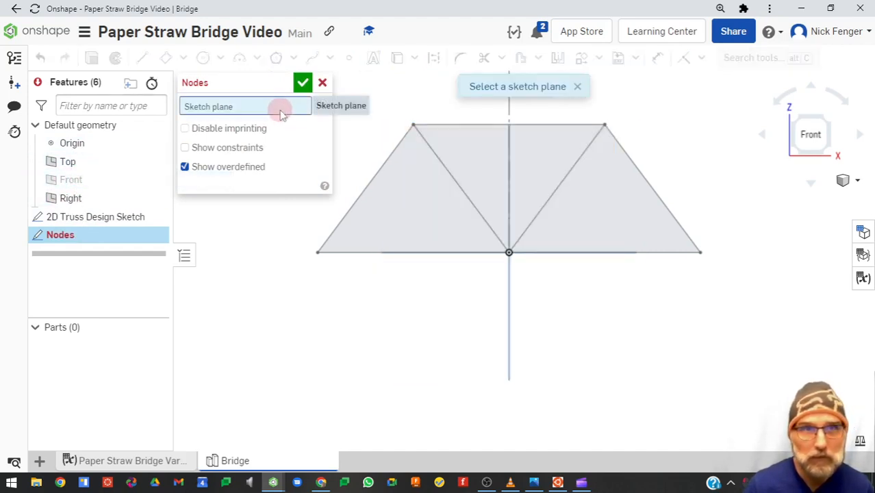
{"action": "left_click", "coordinate": [81, 181]}
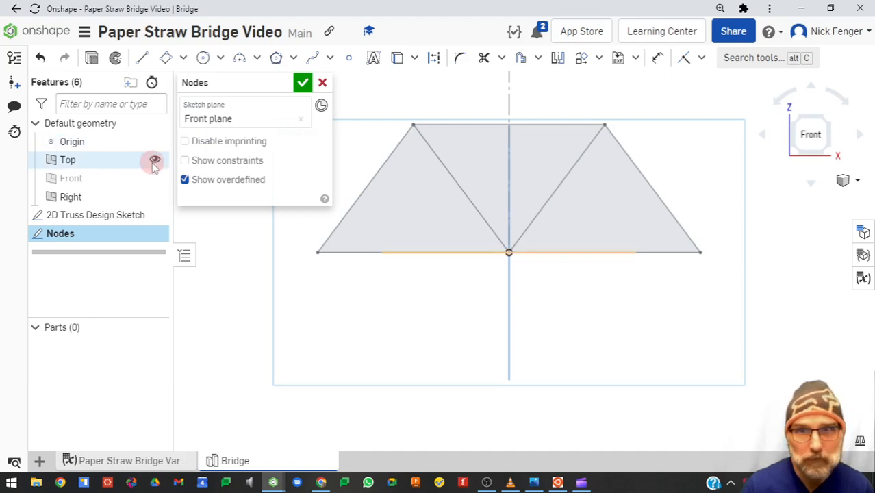
Hide the Top and Right default planes
{"action": "left_click", "coordinate": [509, 254]}
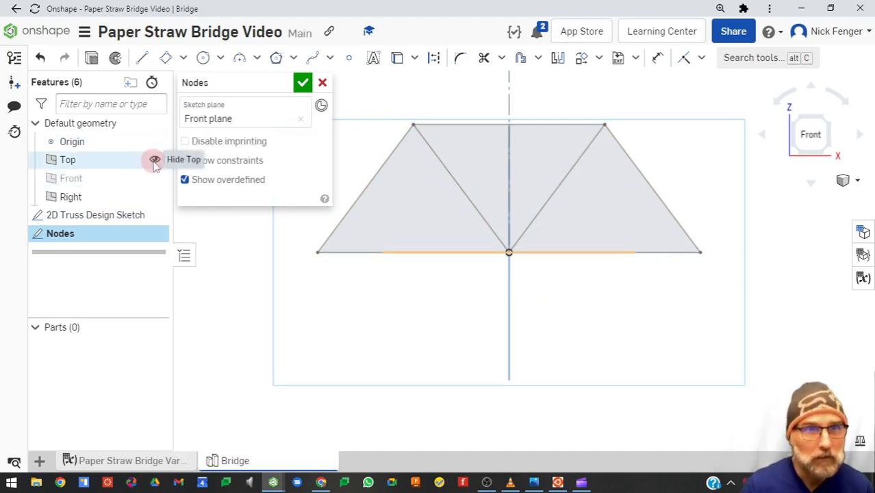
{"action": "left_click", "coordinate": [155, 161]}
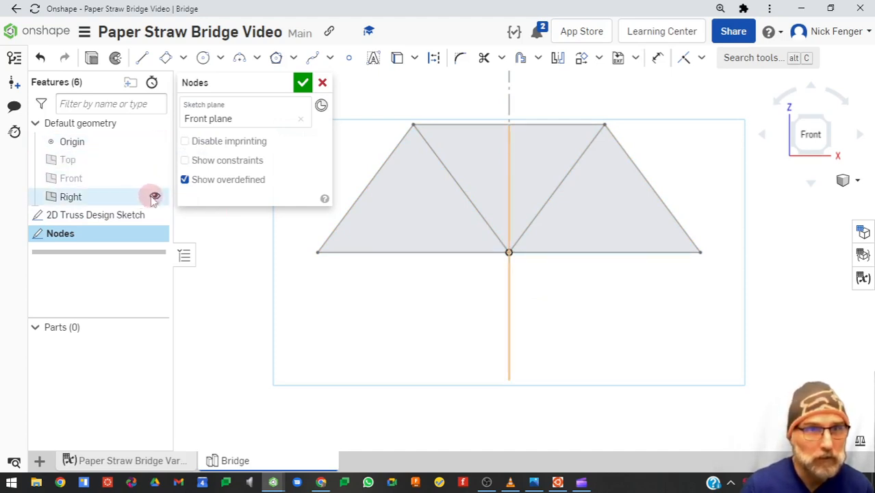
{"action": "left_click", "coordinate": [155, 197]}
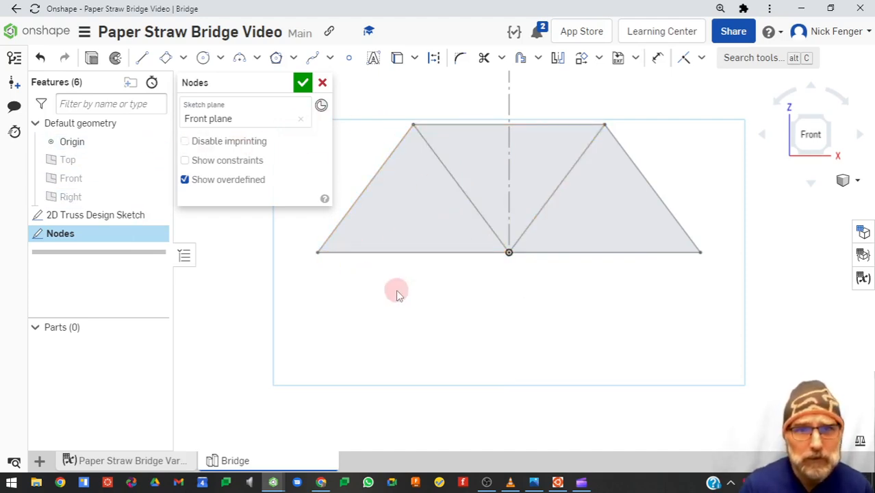
Sketch a circle centred on the truss's lower-left corner point, with its diameter set to the variable #node_diameter
{"action": "middle_click_drag", "start_coordinate": [399, 294], "coordinate": [455, 367]}
{"action": "scroll", "coordinate": [381, 334], "scroll_direction": "up", "scroll_amount": 2}
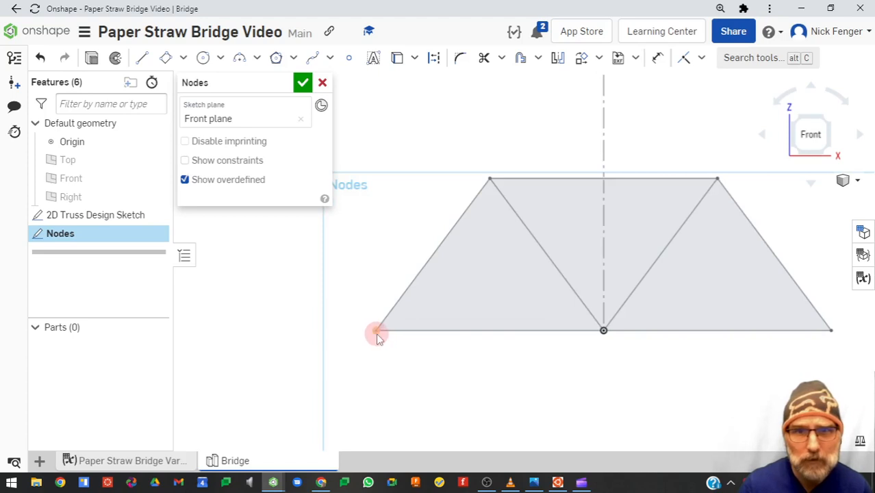
{"action": "left_click", "coordinate": [203, 58]}
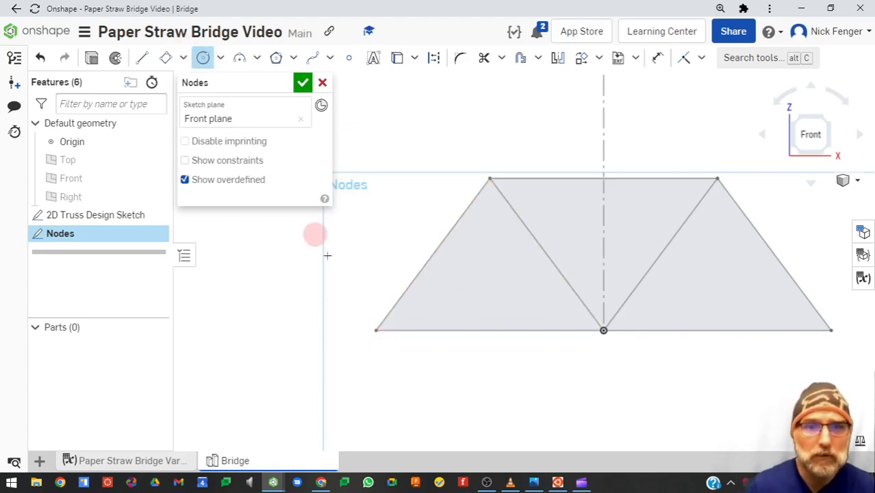
{"action": "left_click_drag", "start_coordinate": [377, 330], "coordinate": [389, 340]}
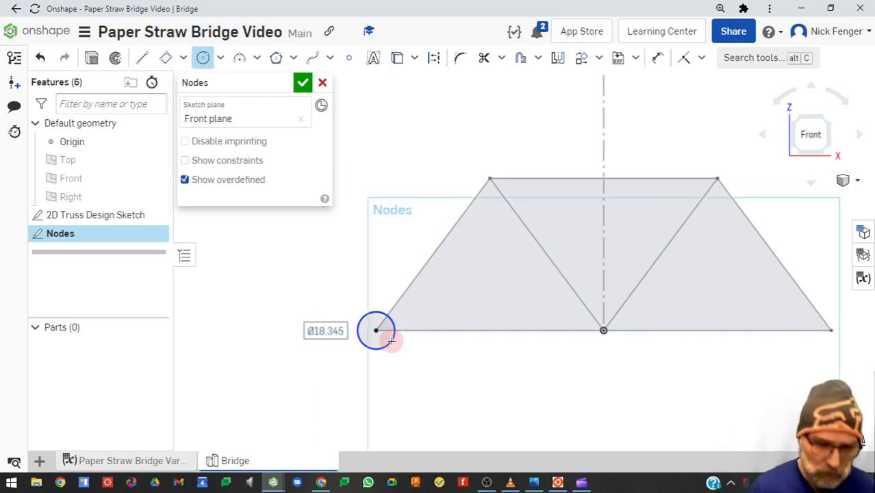
{"action": "type", "text": "#n"}
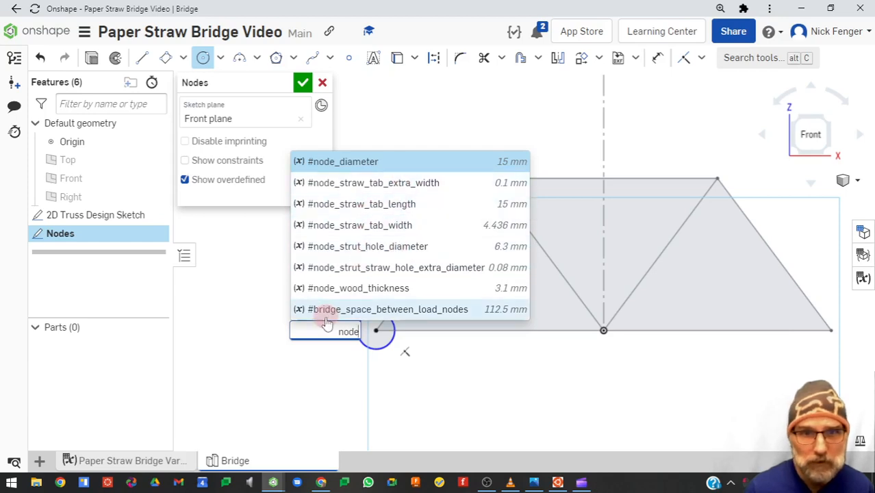
{"action": "key", "text": "BackSpace"}
{"action": "key", "text": "BackSpace"}
{"action": "key", "text": "BackSpace"}
{"action": "key", "text": "BackSpace"}
{"action": "type", "text": "diam"}
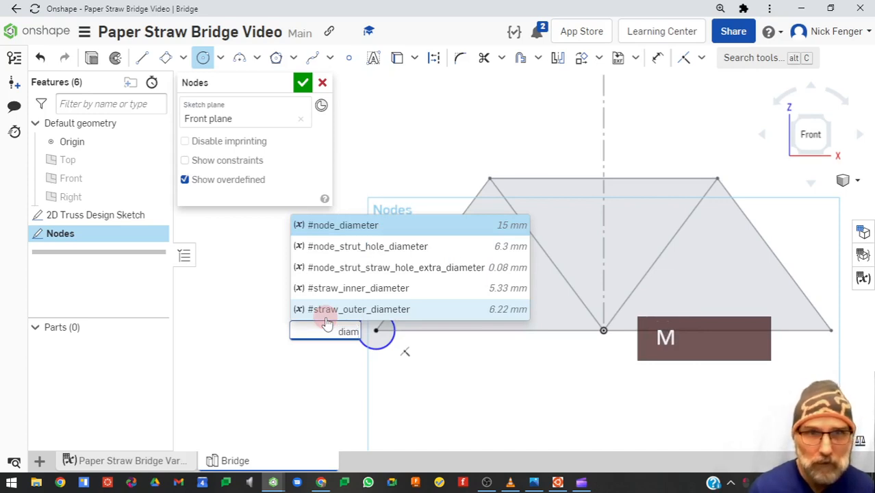
{"action": "left_click", "coordinate": [350, 224]}
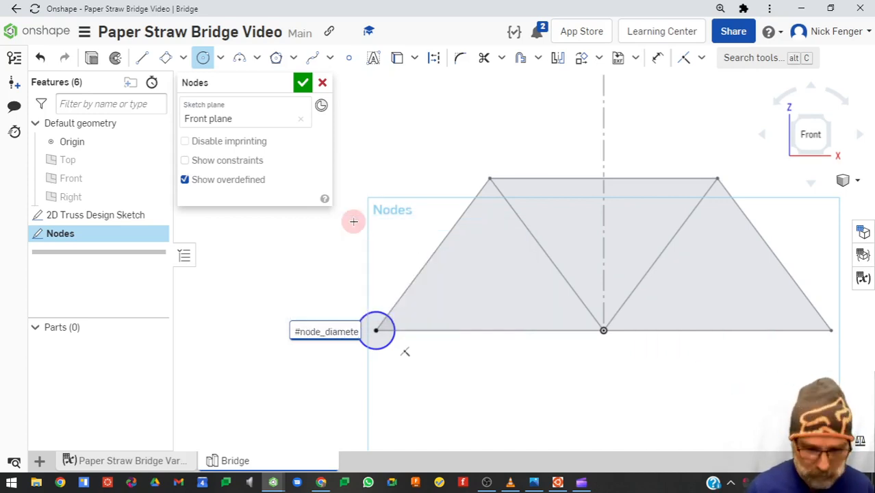
{"action": "key", "text": "Return"}
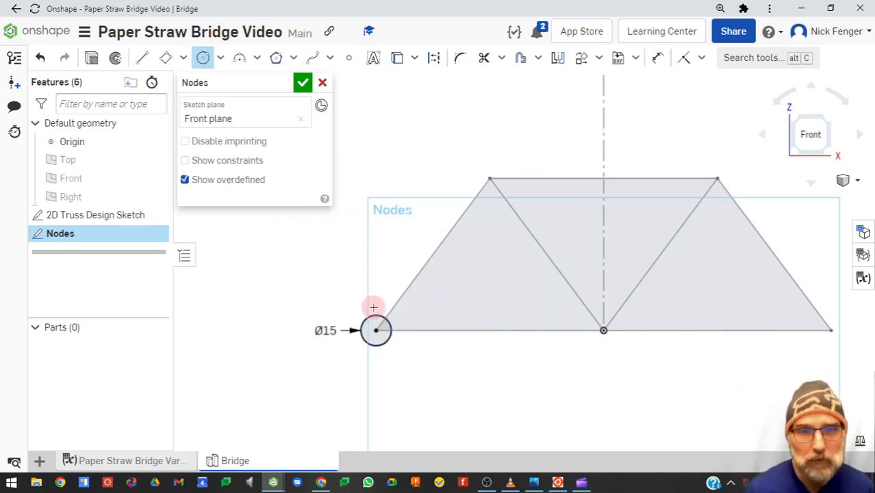
{"action": "left_click", "coordinate": [202, 58]}
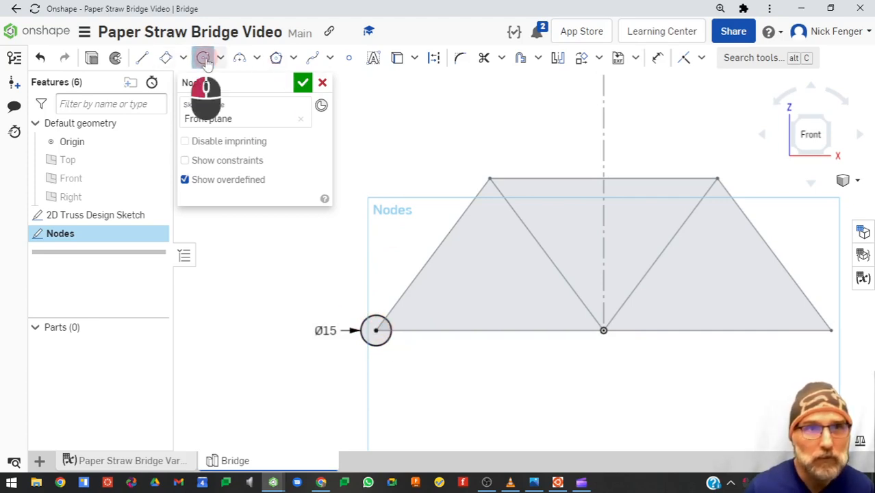
{"action": "left_click", "coordinate": [377, 333]}
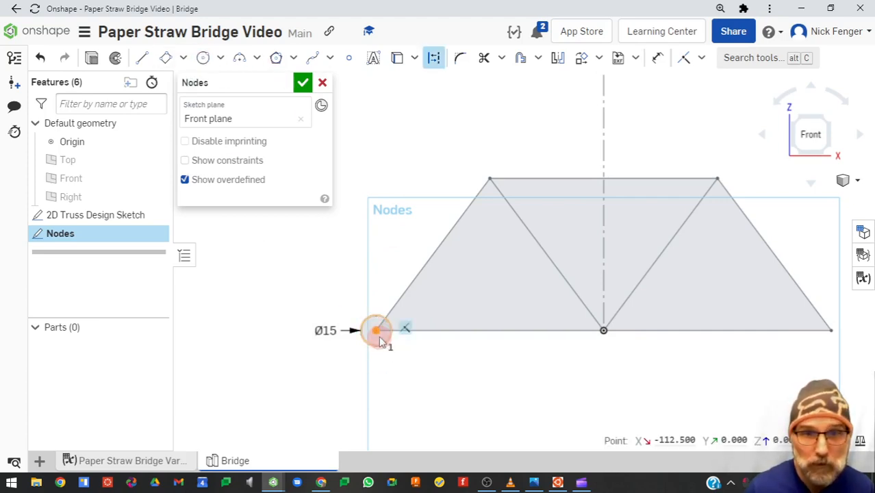
{"action": "left_click", "coordinate": [202, 58]}
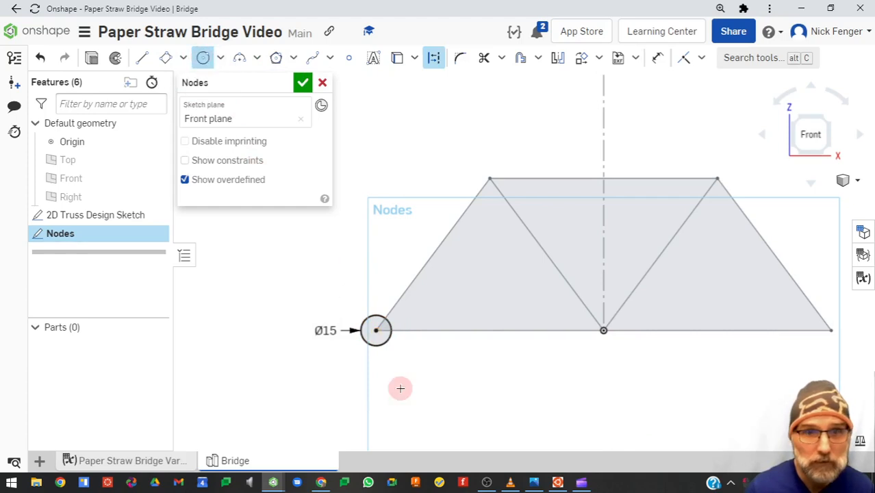
{"action": "scroll", "coordinate": [377, 331], "scroll_direction": "up", "scroll_amount": 10}
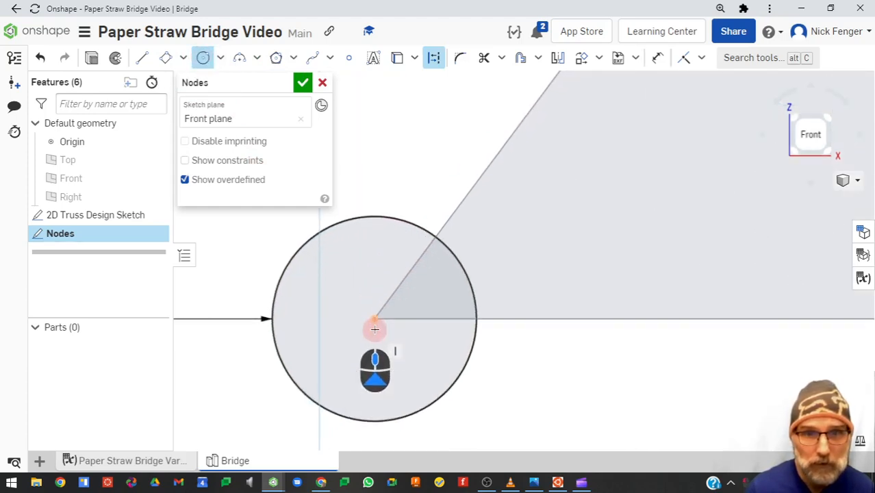
{"action": "left_click", "coordinate": [397, 306]}
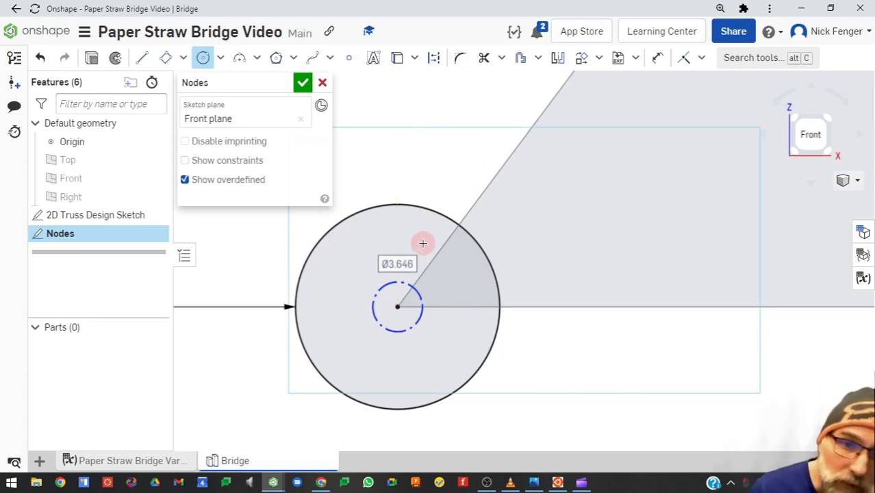
{"action": "left_click", "coordinate": [413, 289]}
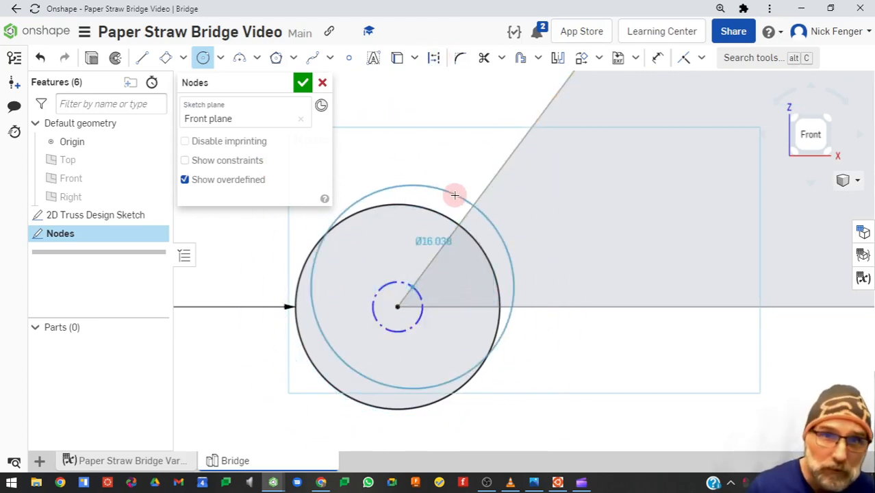
{"action": "key", "text": "Escape"}
{"action": "key", "text": "ctrl+z"}
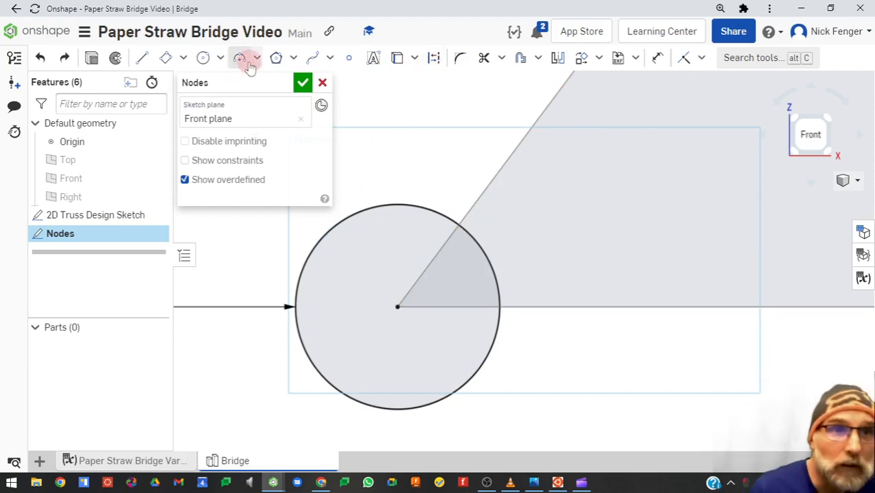
Sketch a concentric circle inside the node circle, with its diameter set to the variable #node_strut_hole_diameter
{"action": "left_click", "coordinate": [203, 58]}
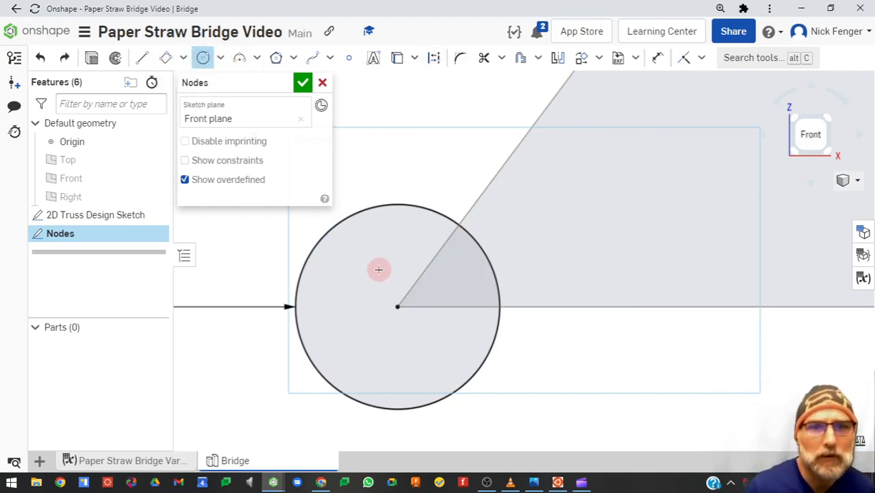
{"action": "left_click", "coordinate": [399, 307]}
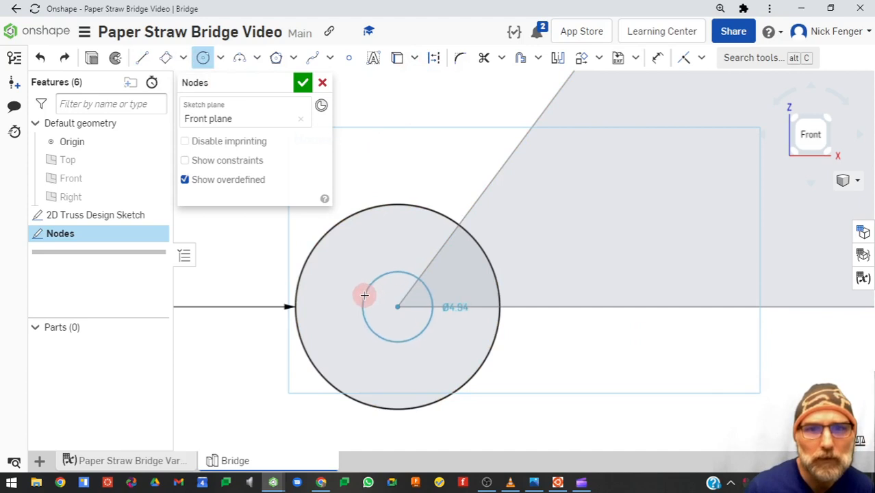
{"action": "key", "text": "equal"}
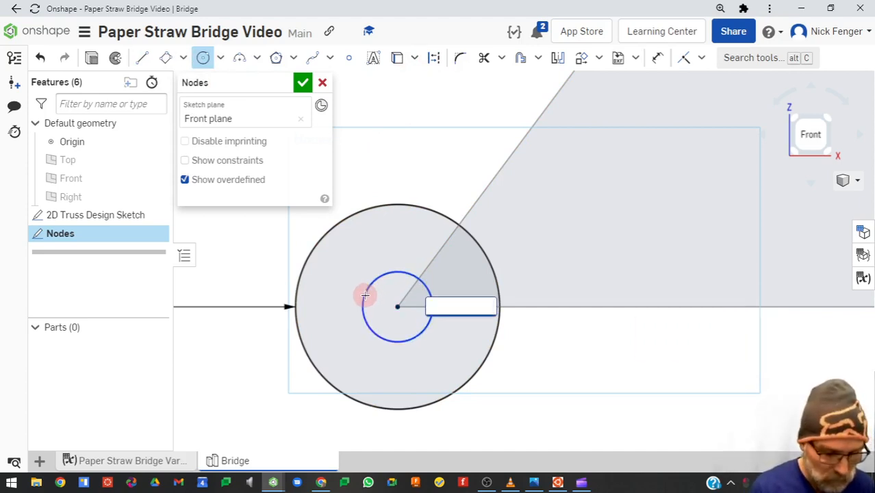
{"action": "type", "text": "dia"}
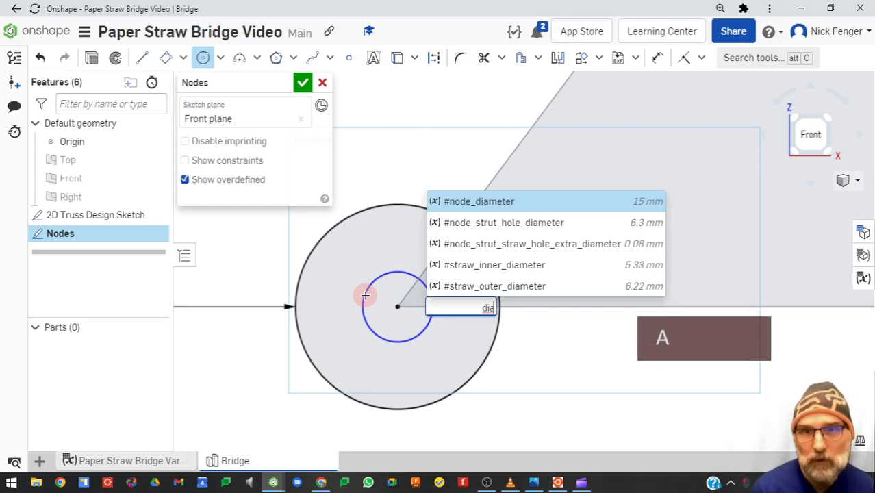
{"action": "left_click", "coordinate": [526, 223]}
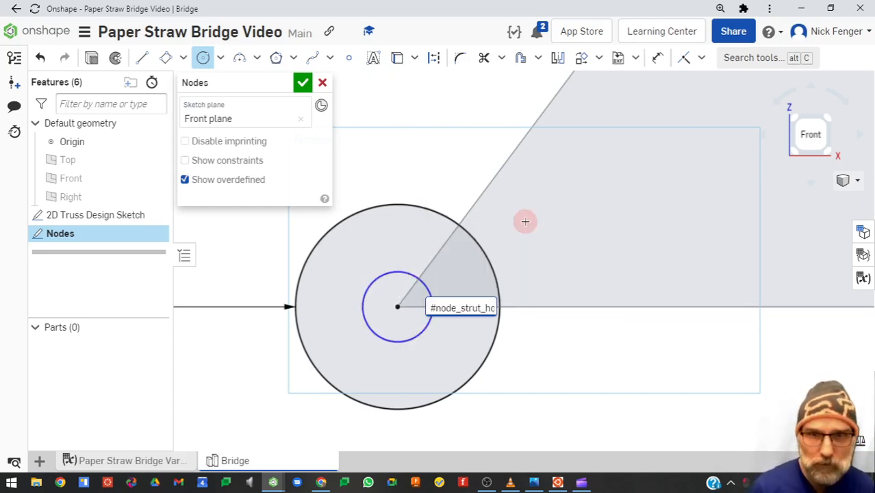
{"action": "key", "text": "Return"}
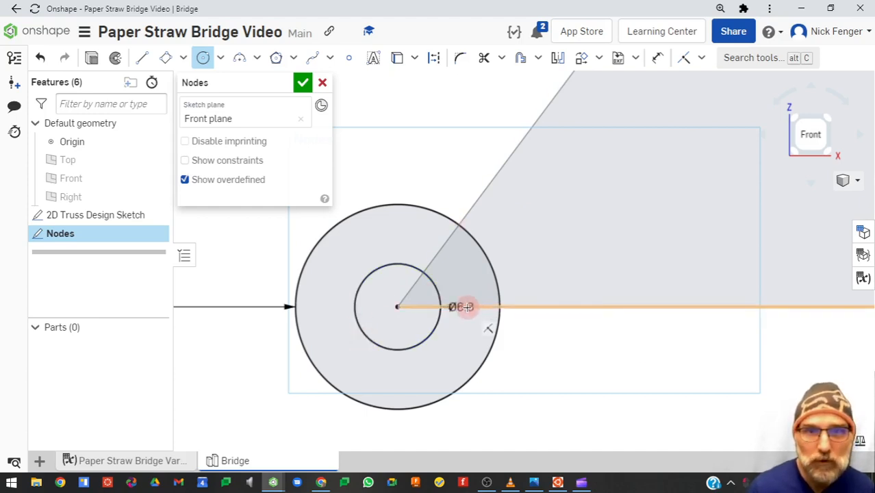
{"action": "key", "text": "Escape"}
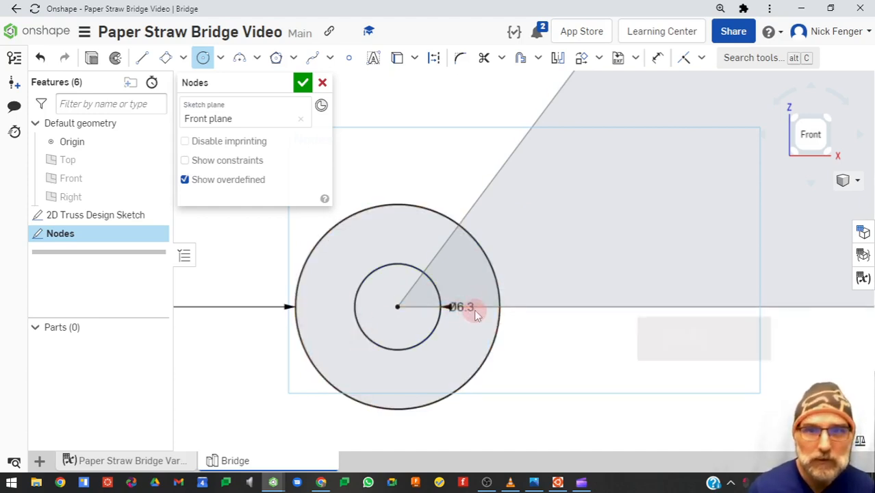
Move the diameter dimensions of both circles to clear space just left of the node
{"action": "left_click_drag", "start_coordinate": [460, 307], "coordinate": [231, 247]}
{"action": "scroll", "coordinate": [231, 318], "scroll_direction": "down", "scroll_amount": 5}
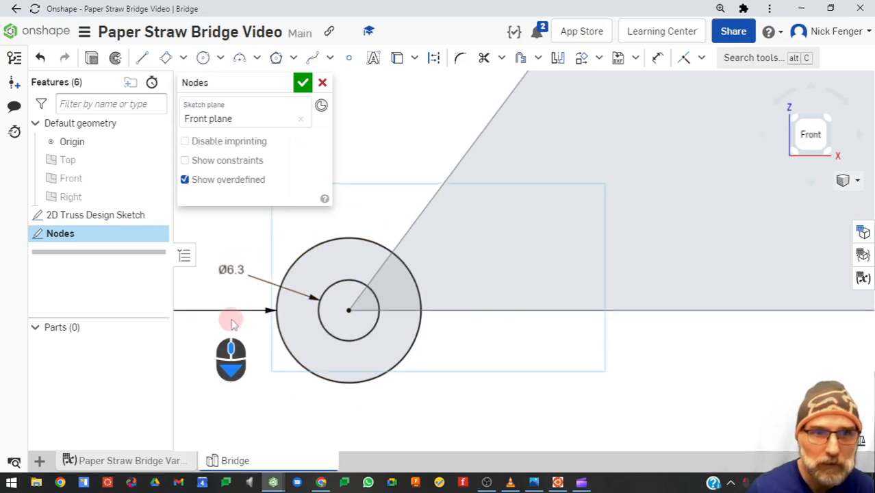
{"action": "left_click_drag", "start_coordinate": [218, 333], "coordinate": [291, 308]}
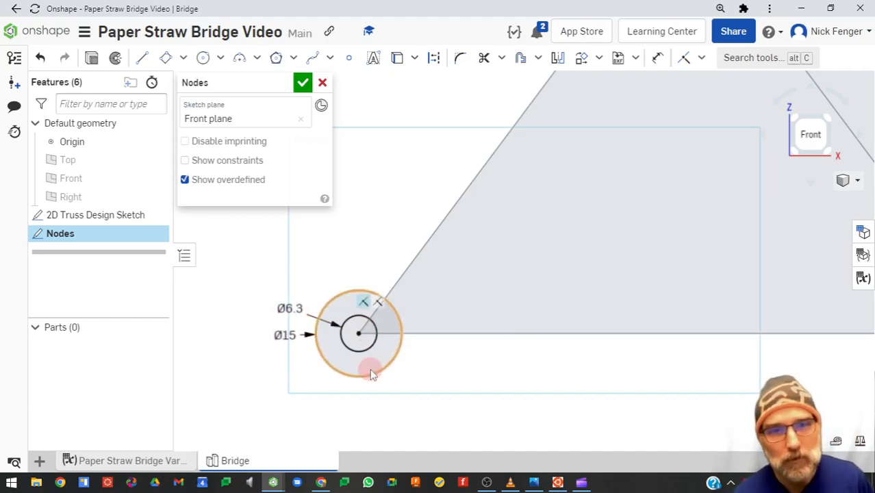
Draw an aligned rectangle about 6.8 mm wide and 13.1 mm long from the node's outer circle, running roughly along the sloping truss member
{"action": "scroll", "coordinate": [383, 377], "scroll_direction": "down", "scroll_amount": 1}
{"action": "scroll", "coordinate": [397, 376], "scroll_direction": "up", "scroll_amount": 2}
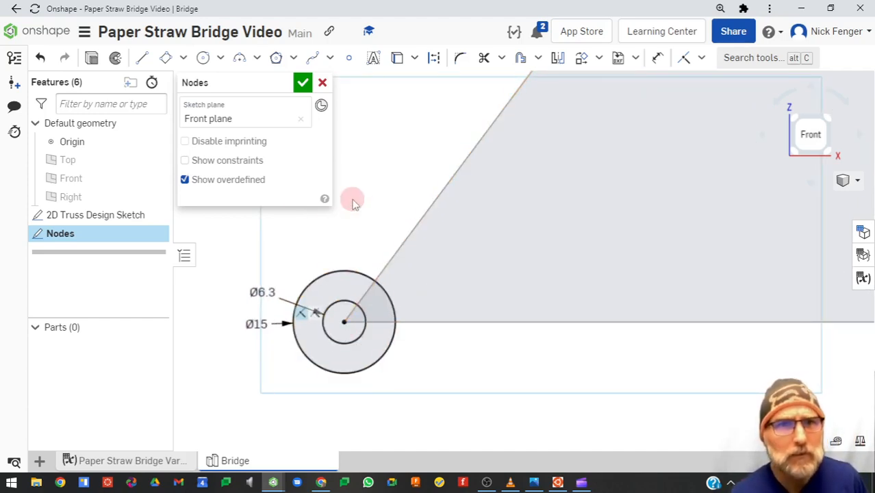
{"action": "left_click", "coordinate": [183, 58]}
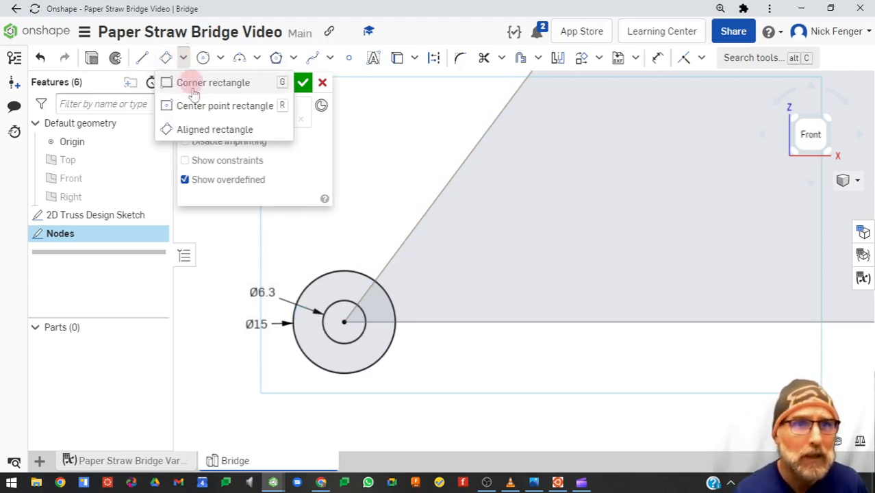
{"action": "left_click", "coordinate": [198, 130]}
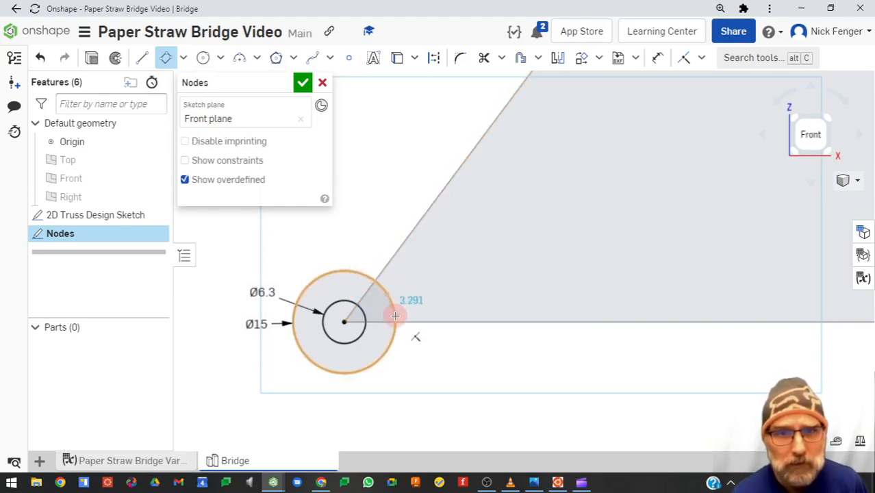
{"action": "left_click", "coordinate": [352, 269]}
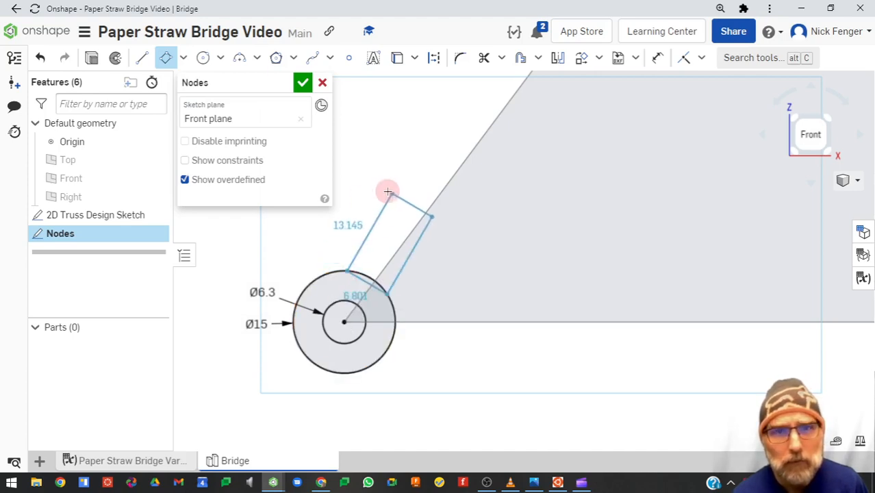
{"action": "left_click", "coordinate": [388, 191]}
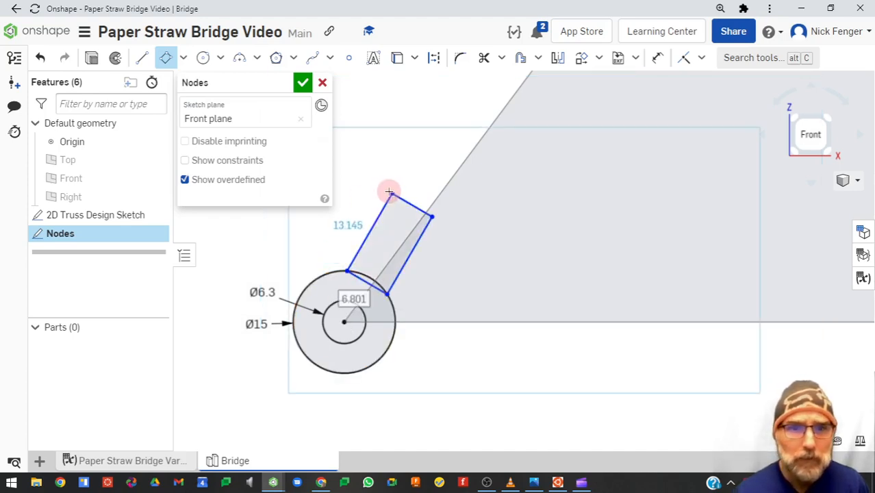
Set the rectangle's width to the variable #node_straw_tab_width
{"action": "type", "text": "="}
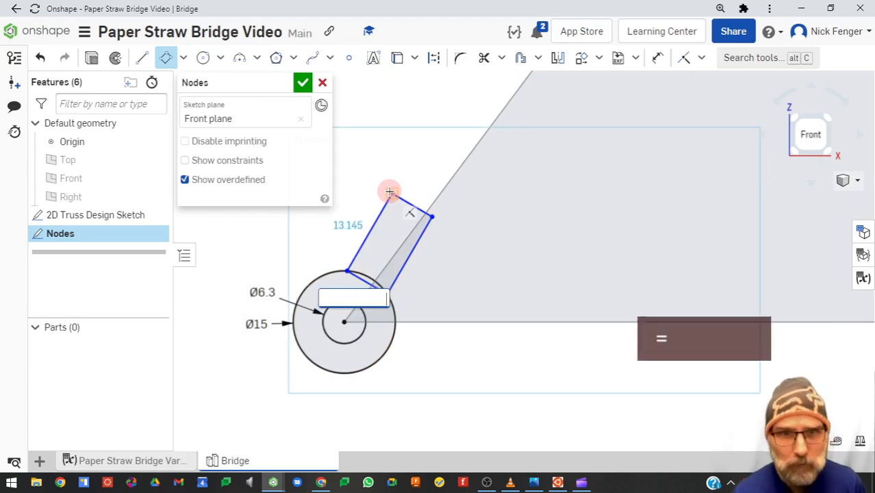
{"action": "type", "text": "wid"}
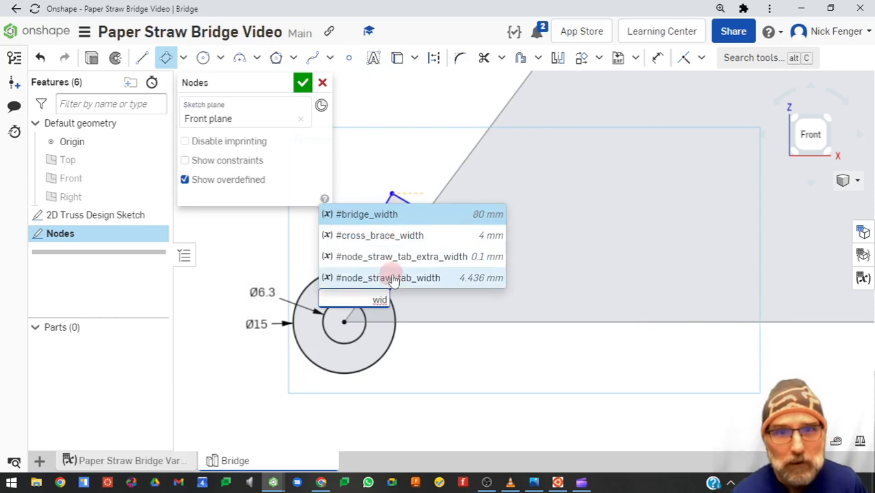
{"action": "left_click", "coordinate": [446, 282]}
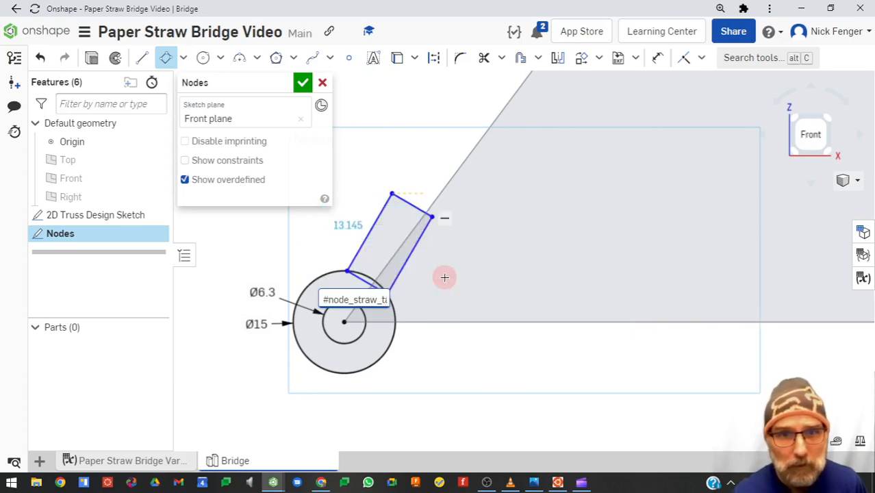
{"action": "key", "text": "Return"}
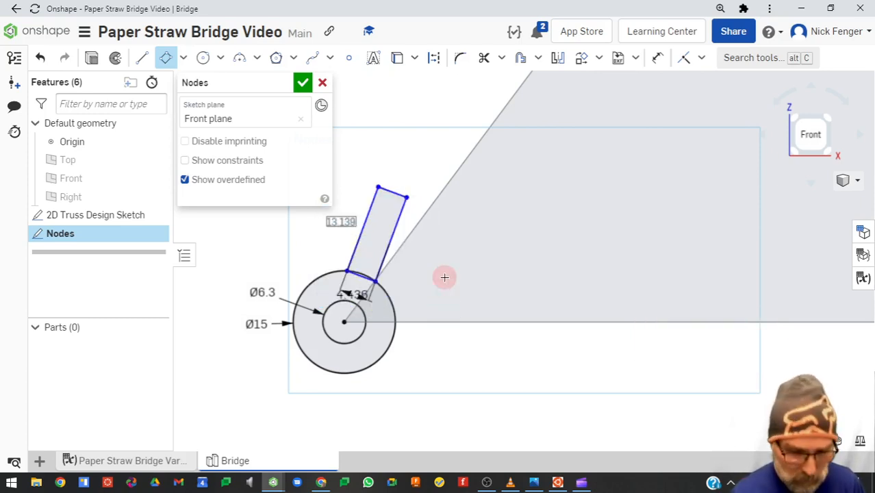
Set the rectangle's length to the variable #node_straw_tab_length and finish the rectangle command
{"action": "key", "text": "equal"}
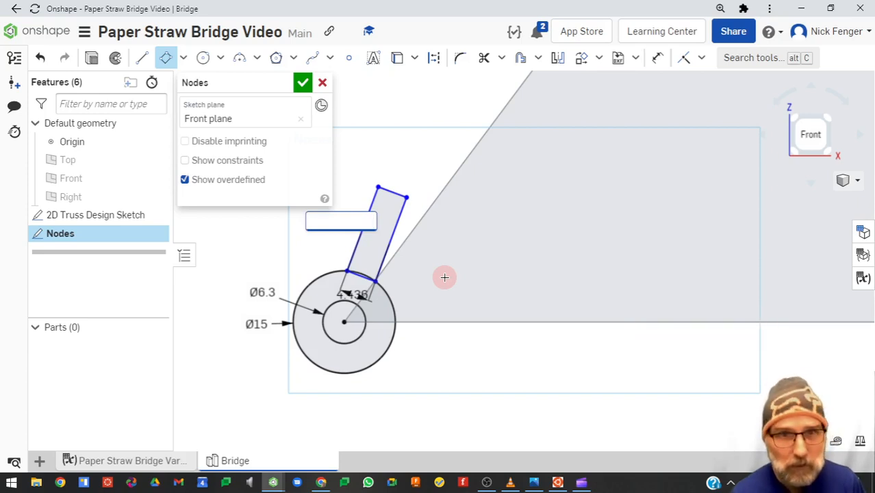
{"action": "type", "text": "len"}
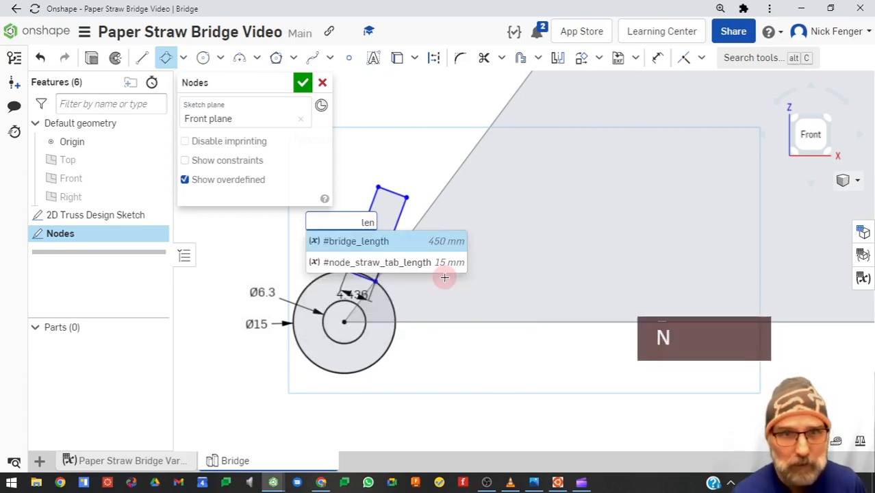
{"action": "key", "text": "Down"}
{"action": "type", "text": "n"}
{"action": "key", "text": "Return"}
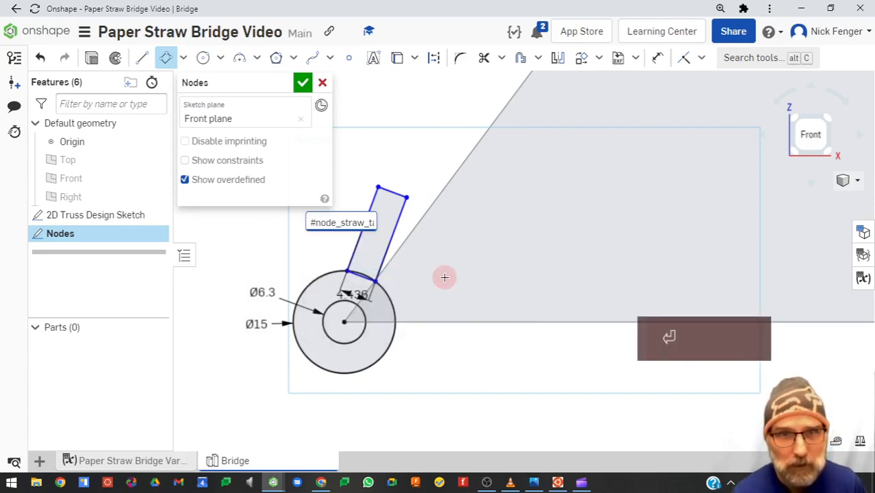
{"action": "key", "text": "Return"}
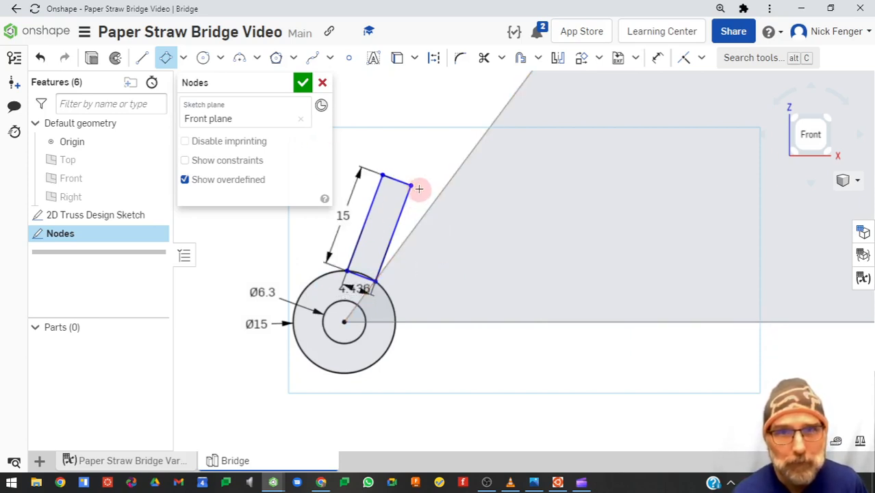
{"action": "key", "text": "Escape"}
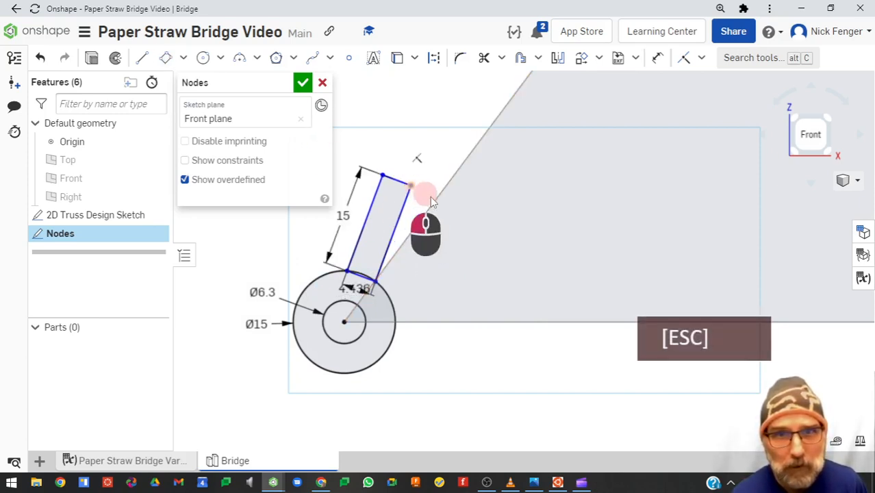
Place a sketch point at the midpoint of the tab's outer short edge and swing the tab around the node circle until nearly upright
{"action": "left_click_drag", "start_coordinate": [430, 197], "coordinate": [391, 184]}
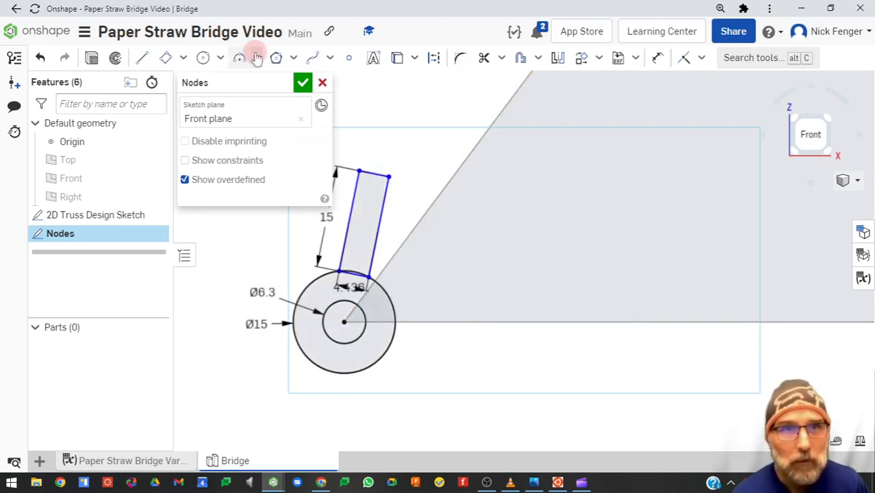
{"action": "left_click", "coordinate": [350, 59]}
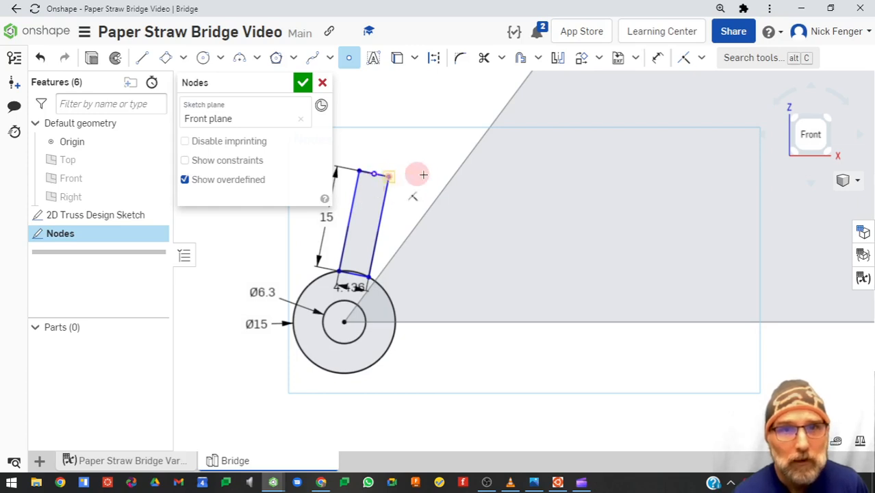
{"action": "key", "text": "Escape"}
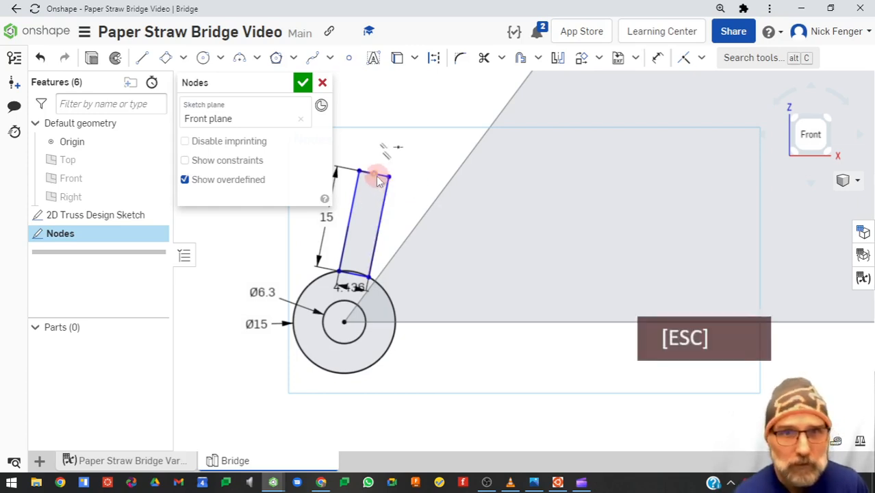
{"action": "mouse_move", "coordinate": [375, 173]}
{"action": "left_mouse_down"}
{"action": "mouse_move", "coordinate": [434, 203]}
{"action": "mouse_move", "coordinate": [382, 175]}
{"action": "left_mouse_up"}
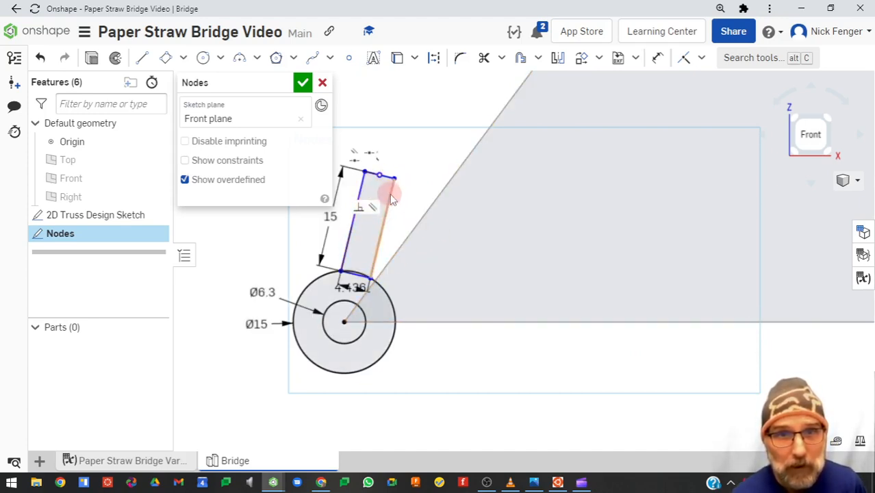
{"action": "mouse_move", "coordinate": [391, 199]}
{"action": "left_mouse_down"}
{"action": "mouse_move", "coordinate": [539, 289]}
{"action": "mouse_move", "coordinate": [397, 201]}
{"action": "mouse_move", "coordinate": [438, 212]}
{"action": "mouse_move", "coordinate": [384, 179]}
{"action": "mouse_move", "coordinate": [453, 240]}
{"action": "mouse_move", "coordinate": [471, 315]}
{"action": "mouse_move", "coordinate": [458, 377]}
{"action": "mouse_move", "coordinate": [387, 192]}
{"action": "mouse_move", "coordinate": [356, 171]}
{"action": "left_mouse_up"}
Move the sketch dialog away from the node and place the tab's width dimension just beyond its outer end
{"action": "left_click_drag", "start_coordinate": [259, 76], "coordinate": [139, 295]}
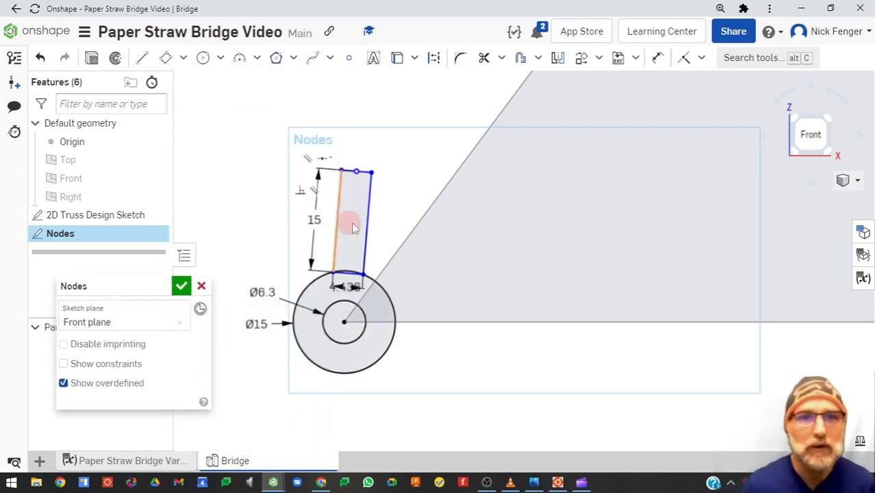
{"action": "left_click_drag", "start_coordinate": [342, 285], "coordinate": [317, 139]}
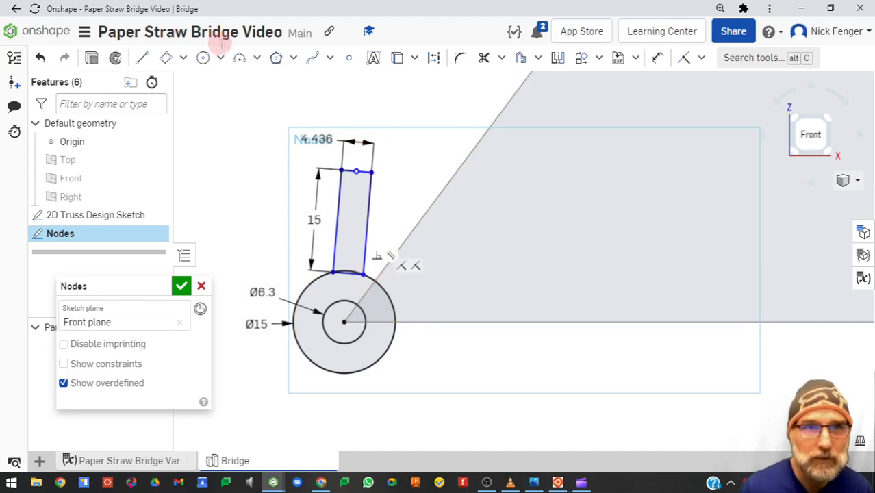
{"action": "key", "text": "Escape"}
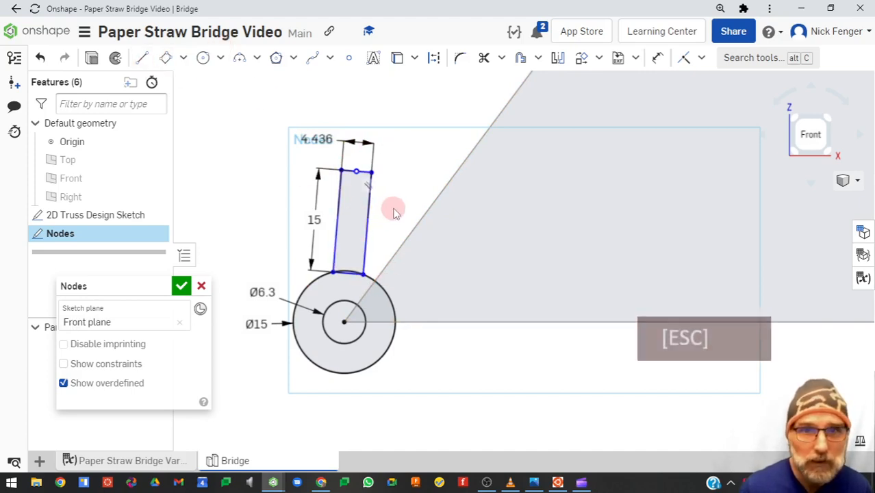
Copy the tab rectangle with its midpoint and dimensions, and paste the duplicate beside the original
{"action": "left_click_drag", "start_coordinate": [387, 162], "coordinate": [333, 270]}
{"action": "key", "text": "Escape"}
{"action": "left_click_drag", "start_coordinate": [326, 293], "coordinate": [325, 289]}
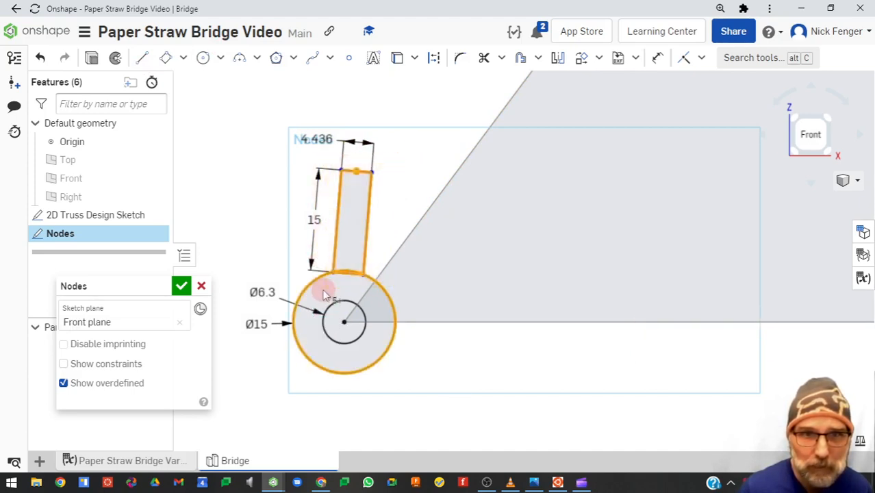
{"action": "left_click", "coordinate": [387, 297]}
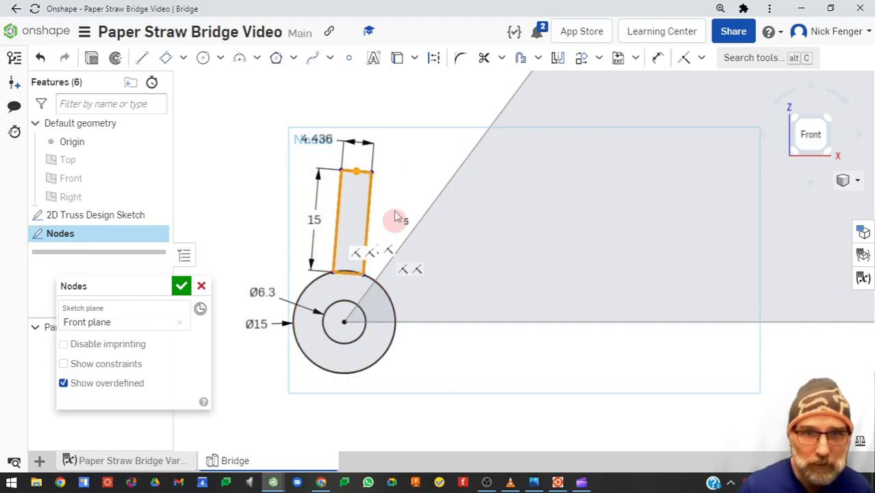
{"action": "key", "text": "ctrl+c"}
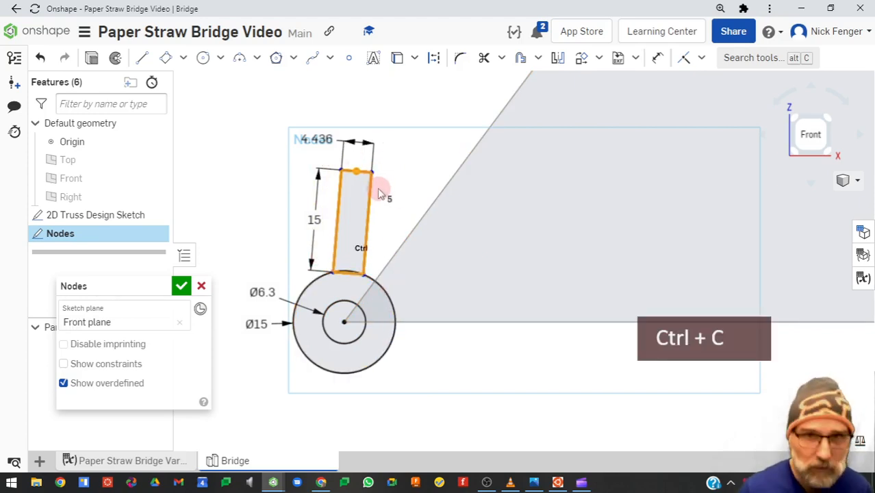
{"action": "key", "text": "ctrl+v"}
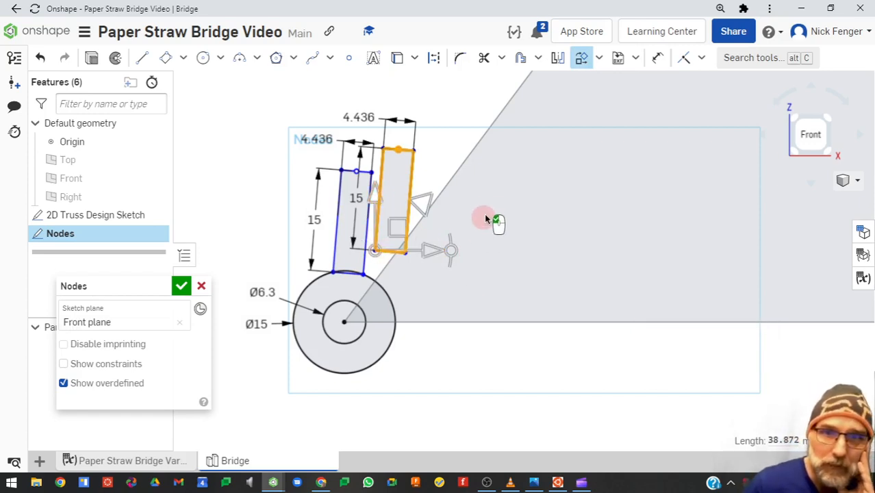
{"action": "left_click", "coordinate": [456, 145]}
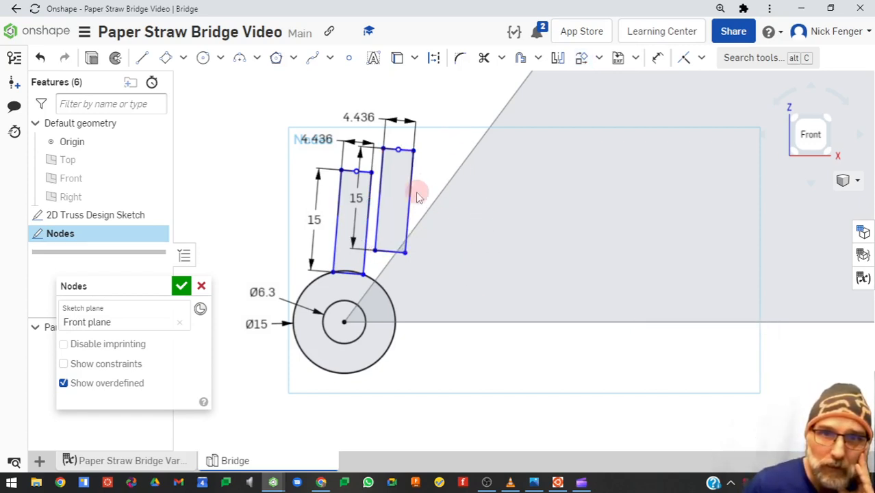
Attach both inner corners of the duplicate tab to the node's outer circle and swing it to slope below the horizontal truss member
{"action": "left_click_drag", "start_coordinate": [377, 254], "coordinate": [396, 315]}
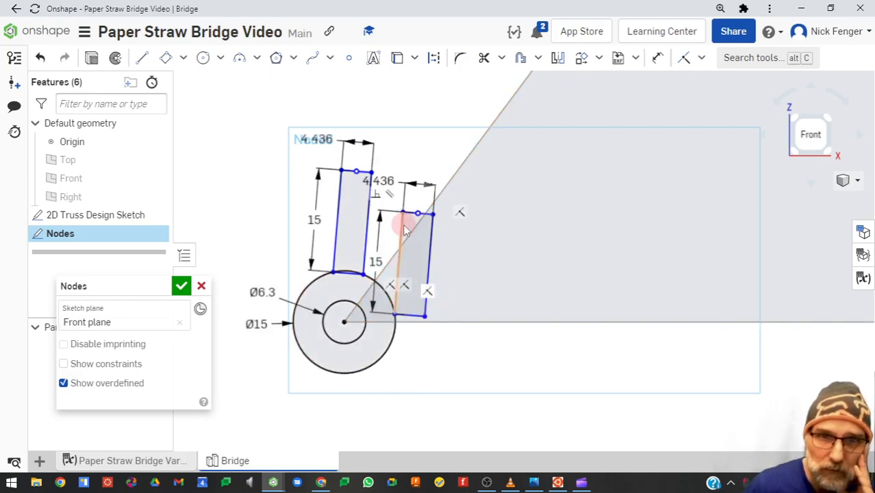
{"action": "left_click_drag", "start_coordinate": [401, 227], "coordinate": [428, 241]}
{"action": "mouse_move", "coordinate": [424, 323]}
{"action": "left_mouse_down"}
{"action": "mouse_move", "coordinate": [429, 316]}
{"action": "mouse_move", "coordinate": [402, 343]}
{"action": "mouse_move", "coordinate": [393, 343]}
{"action": "mouse_move", "coordinate": [394, 327]}
{"action": "mouse_move", "coordinate": [396, 341]}
{"action": "left_mouse_up"}
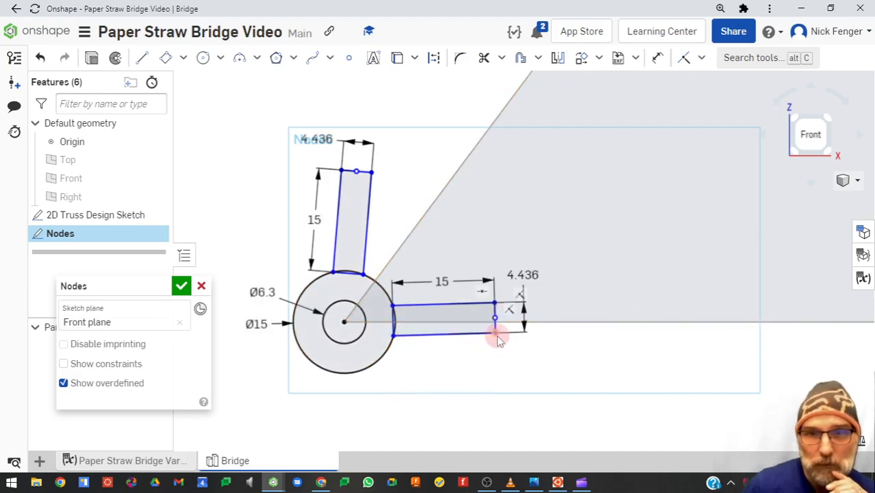
{"action": "mouse_move", "coordinate": [499, 341]}
{"action": "left_mouse_down"}
{"action": "mouse_move", "coordinate": [492, 355]}
{"action": "mouse_move", "coordinate": [506, 273]}
{"action": "mouse_move", "coordinate": [480, 309]}
{"action": "mouse_move", "coordinate": [504, 355]}
{"action": "mouse_move", "coordinate": [396, 381]}
{"action": "mouse_move", "coordinate": [458, 373]}
{"action": "mouse_move", "coordinate": [445, 378]}
{"action": "left_mouse_up"}
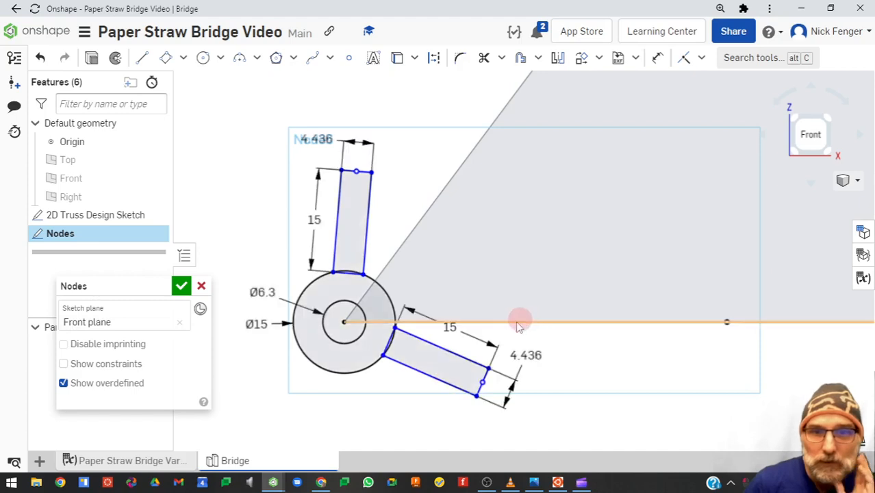
Copy the complete node with both tabs and paste the duplicate in clear space near the truss's upper-left corner
{"action": "scroll", "coordinate": [415, 302], "scroll_direction": "down", "scroll_amount": 2}
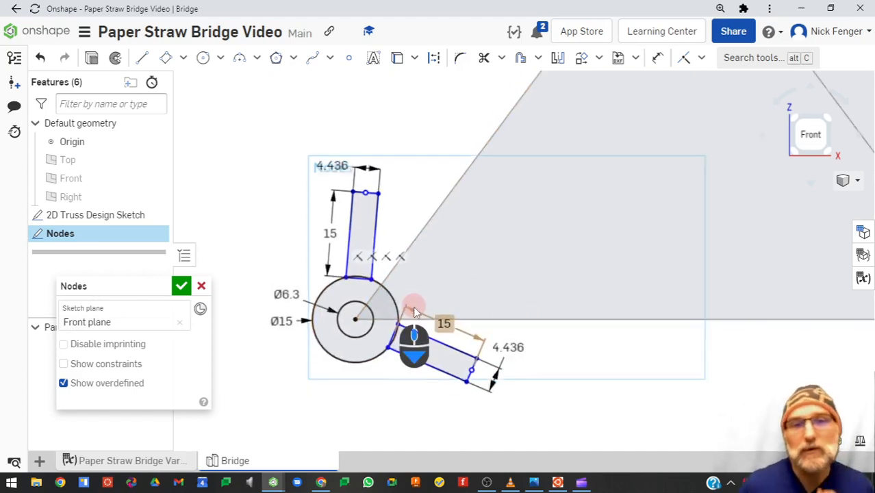
{"action": "scroll", "coordinate": [413, 306], "scroll_direction": "down", "scroll_amount": 3}
{"action": "scroll", "coordinate": [479, 271], "scroll_direction": "down", "scroll_amount": 1}
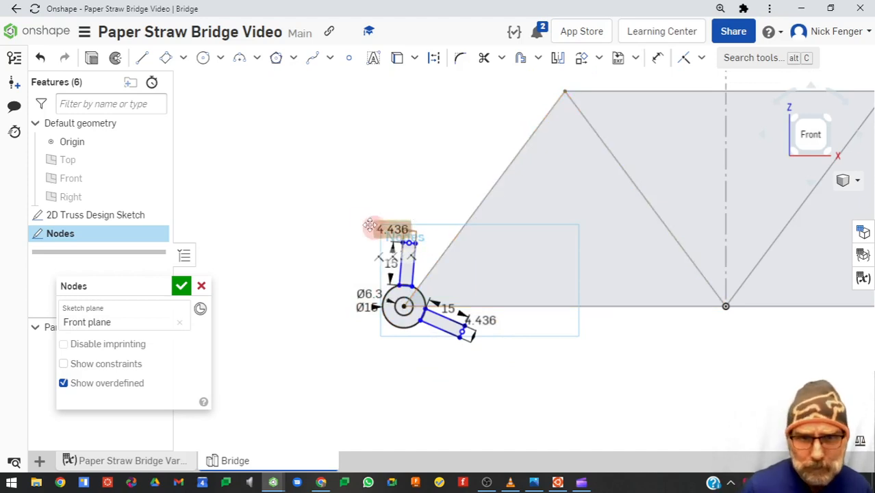
{"action": "left_click_drag", "start_coordinate": [331, 195], "coordinate": [511, 368]}
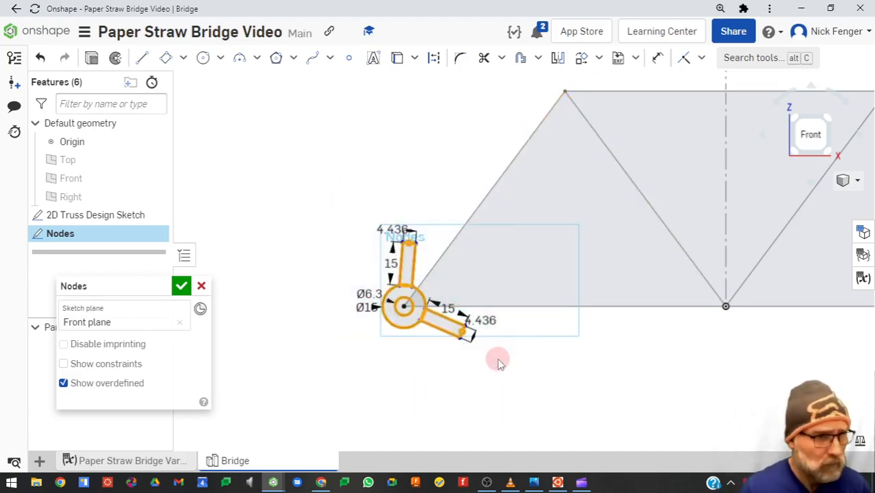
{"action": "key", "text": "ctrl+c"}
{"action": "key", "text": "ctrl+v"}
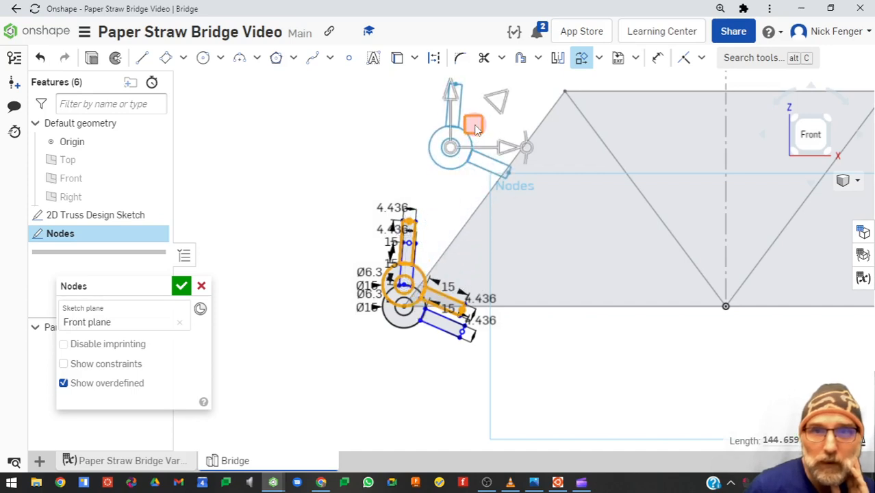
{"action": "left_click", "coordinate": [534, 121]}
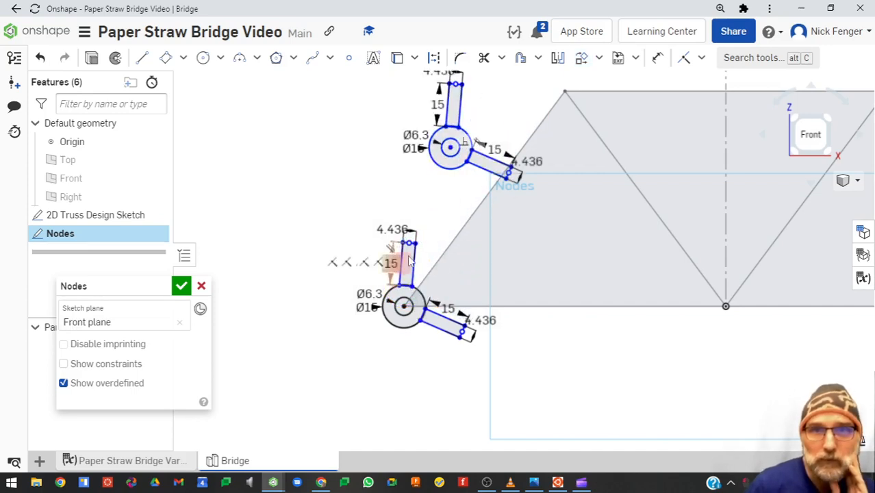
Move the duplicate node's centre onto the truss's upper-left corner point
{"action": "scroll", "coordinate": [491, 226], "scroll_direction": "down", "scroll_amount": 1}
{"action": "middle_click_drag", "start_coordinate": [463, 209], "coordinate": [361, 277]}
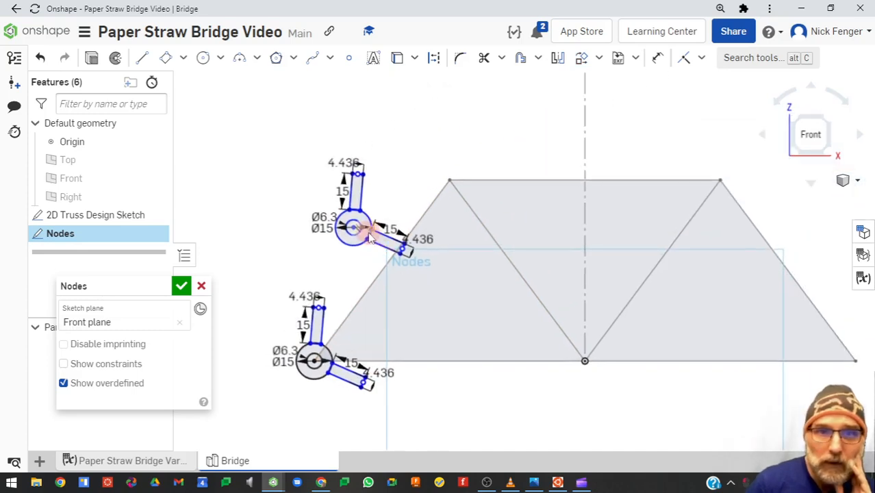
{"action": "scroll", "coordinate": [353, 232], "scroll_direction": "up", "scroll_amount": 2}
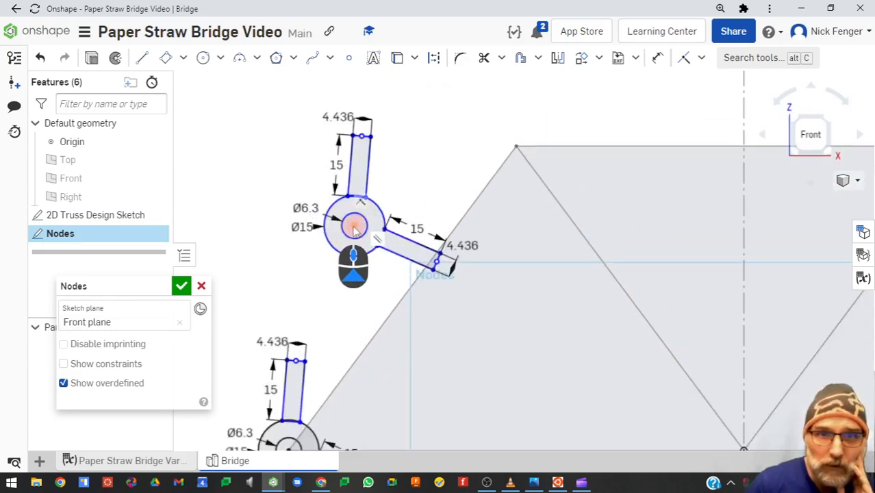
{"action": "mouse_move", "coordinate": [354, 225]}
{"action": "left_mouse_down"}
{"action": "mouse_move", "coordinate": [445, 176]}
{"action": "mouse_move", "coordinate": [534, 150]}
{"action": "mouse_move", "coordinate": [518, 146]}
{"action": "left_mouse_up"}
Copy the upright tab of the truss's upper-left node with its dimensions and paste the duplicate beside it
{"action": "scroll", "coordinate": [508, 250], "scroll_direction": "down", "scroll_amount": 2}
{"action": "scroll", "coordinate": [508, 249], "scroll_direction": "down", "scroll_amount": 1}
{"action": "middle_click_drag", "start_coordinate": [431, 199], "coordinate": [365, 230]}
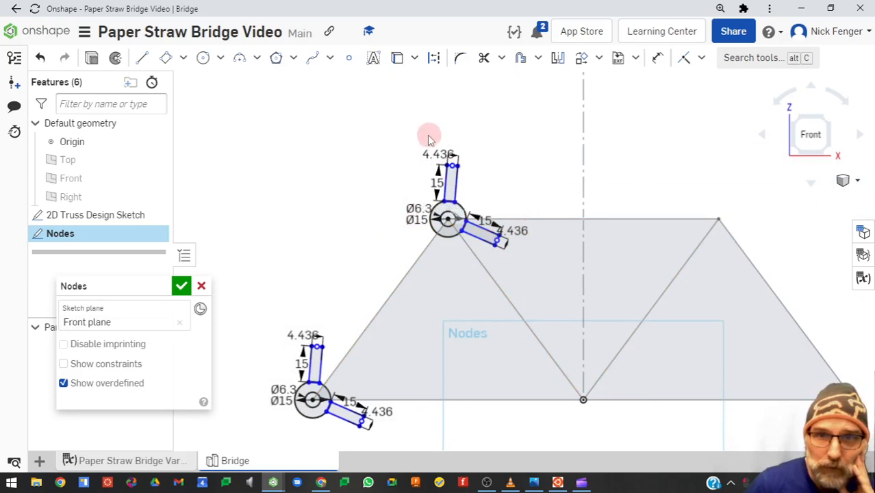
{"action": "scroll", "coordinate": [428, 139], "scroll_direction": "up", "scroll_amount": 2}
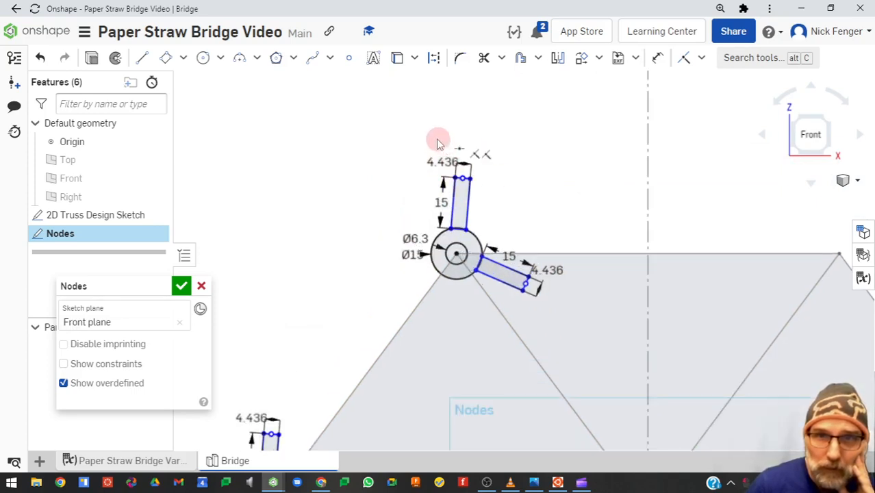
{"action": "left_click_drag", "start_coordinate": [438, 142], "coordinate": [469, 236]}
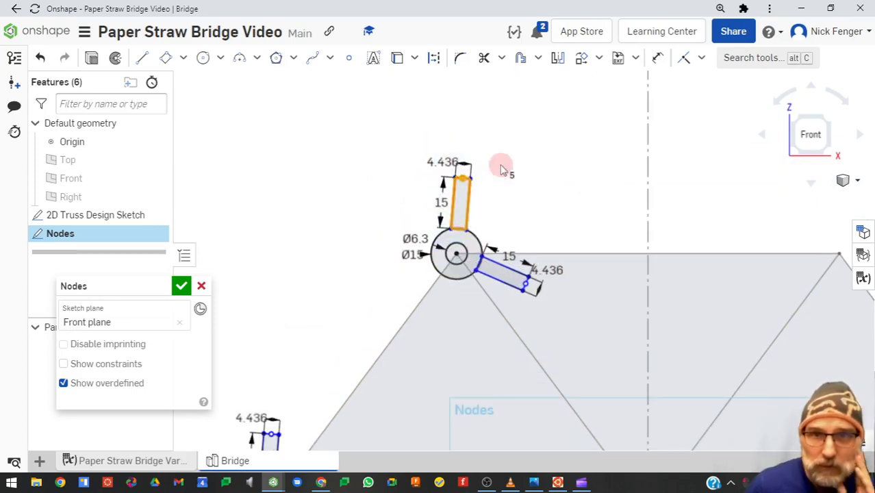
{"action": "key", "text": "ctrl+c"}
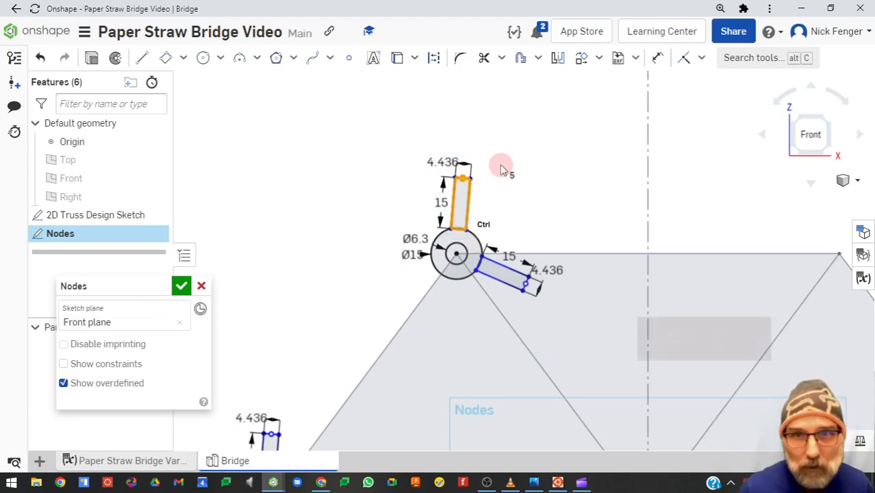
{"action": "key", "text": "ctrl+v"}
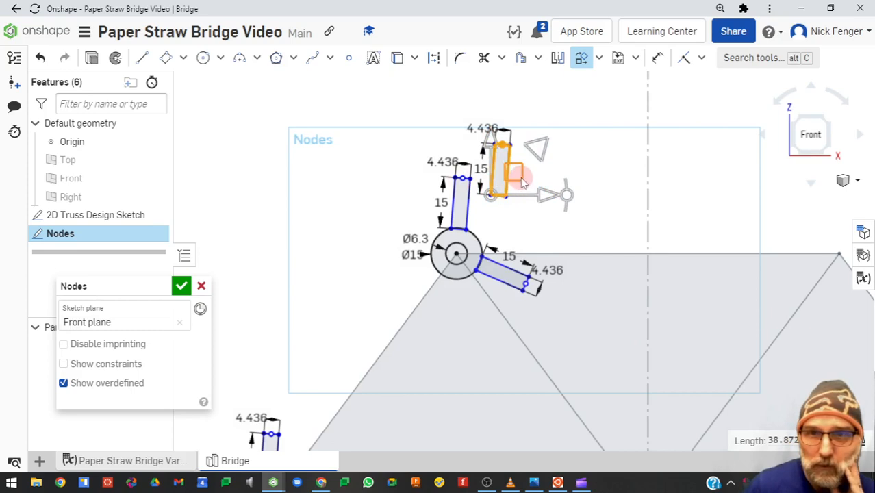
{"action": "left_click", "coordinate": [524, 214]}
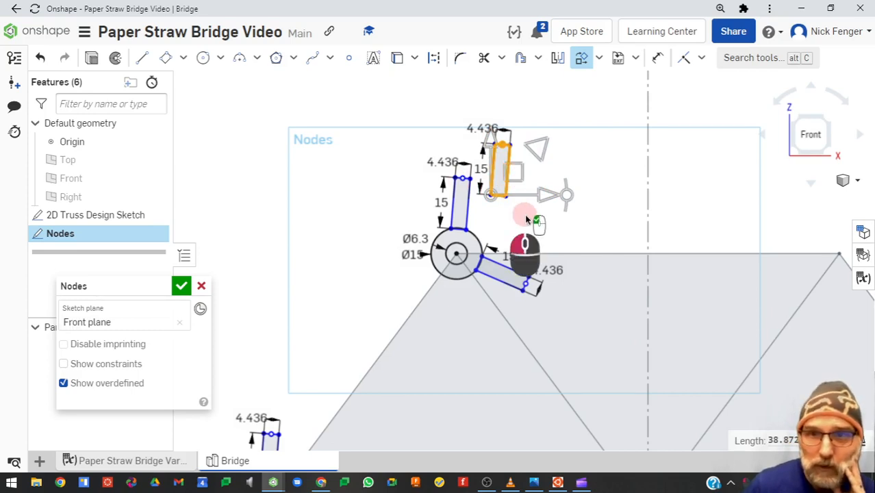
Move the duplicate tab to the left side of the upper-left node and attach both inner corners to the node's outer circle
{"action": "mouse_move", "coordinate": [485, 190]}
{"action": "left_mouse_down"}
{"action": "mouse_move", "coordinate": [462, 217]}
{"action": "mouse_move", "coordinate": [367, 288]}
{"action": "left_mouse_up"}
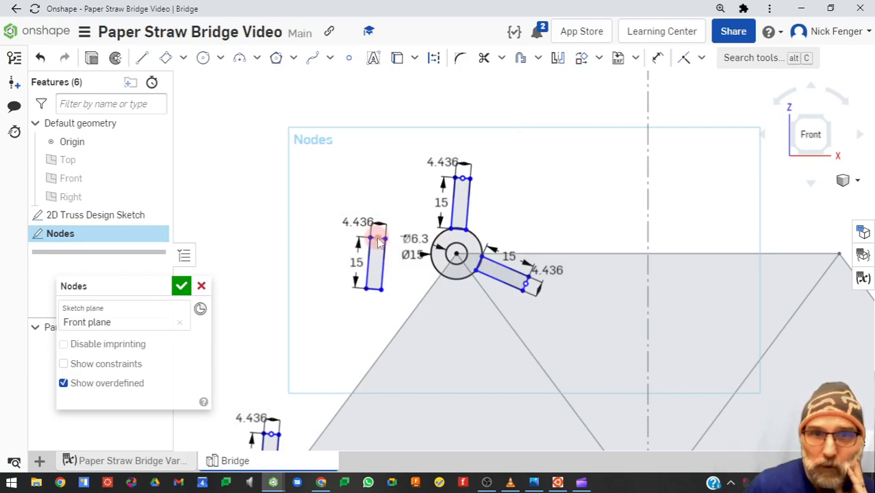
{"action": "mouse_move", "coordinate": [382, 293]}
{"action": "left_mouse_down"}
{"action": "mouse_move", "coordinate": [438, 273]}
{"action": "mouse_move", "coordinate": [422, 217]}
{"action": "mouse_move", "coordinate": [404, 225]}
{"action": "mouse_move", "coordinate": [378, 264]}
{"action": "left_mouse_up"}
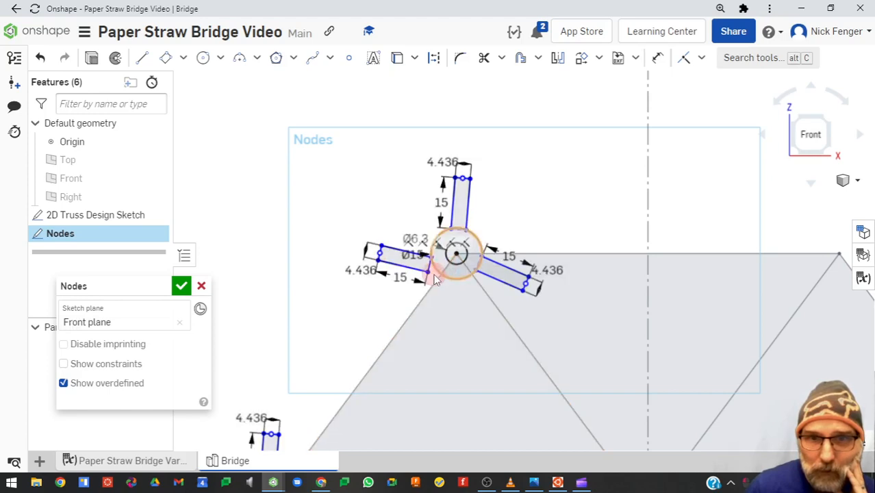
{"action": "mouse_move", "coordinate": [429, 275]}
{"action": "left_mouse_down"}
{"action": "mouse_move", "coordinate": [439, 274]}
{"action": "mouse_move", "coordinate": [431, 262]}
{"action": "left_mouse_up"}
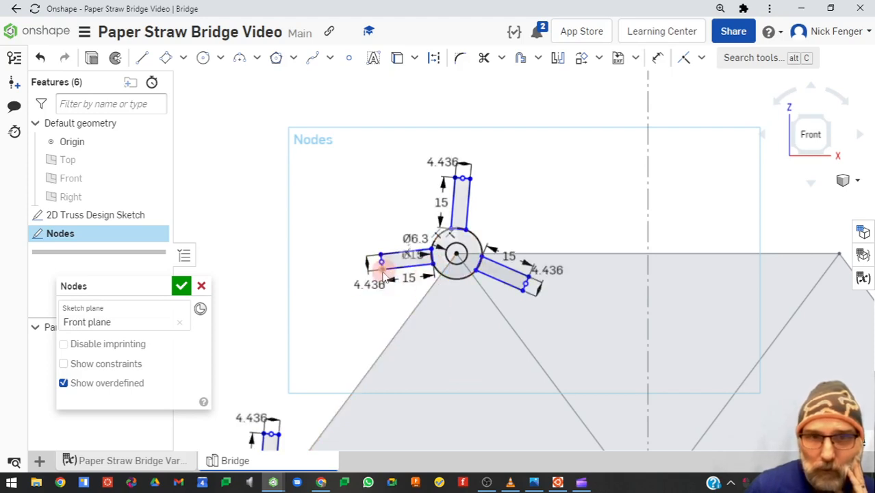
Check the variable expressions behind the upper-left node's tab width, hole diameter and tab length dimensions
{"action": "scroll", "coordinate": [547, 294], "scroll_direction": "down", "scroll_amount": 2}
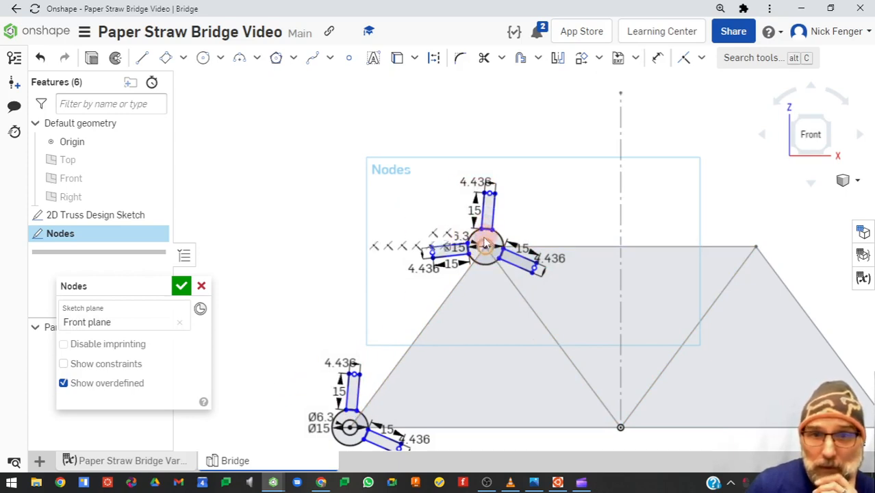
{"action": "double_click", "coordinate": [478, 181]}
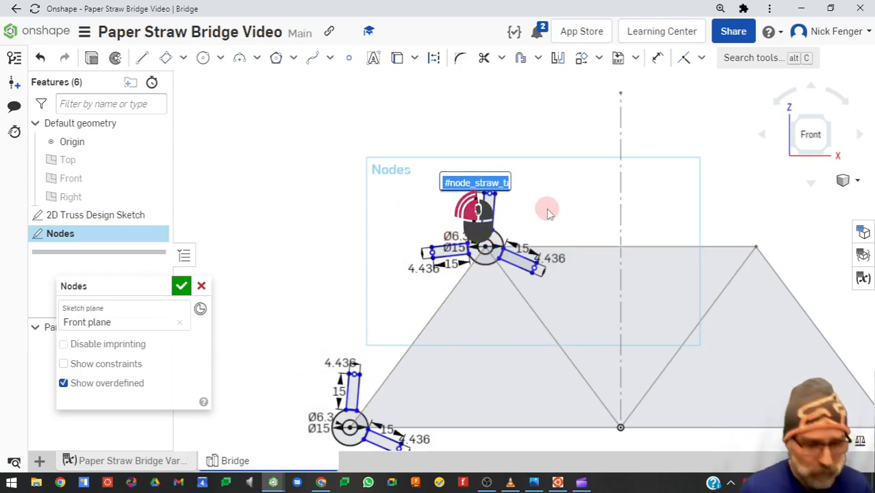
{"action": "key", "text": "Escape"}
{"action": "double_click", "coordinate": [453, 234]}
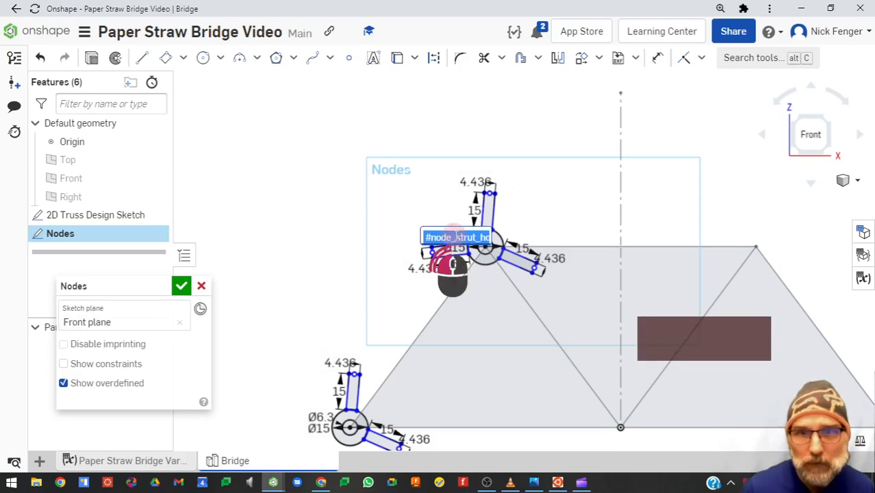
{"action": "key", "text": "Escape"}
{"action": "double_click", "coordinate": [551, 258]}
{"action": "key", "text": "Escape"}
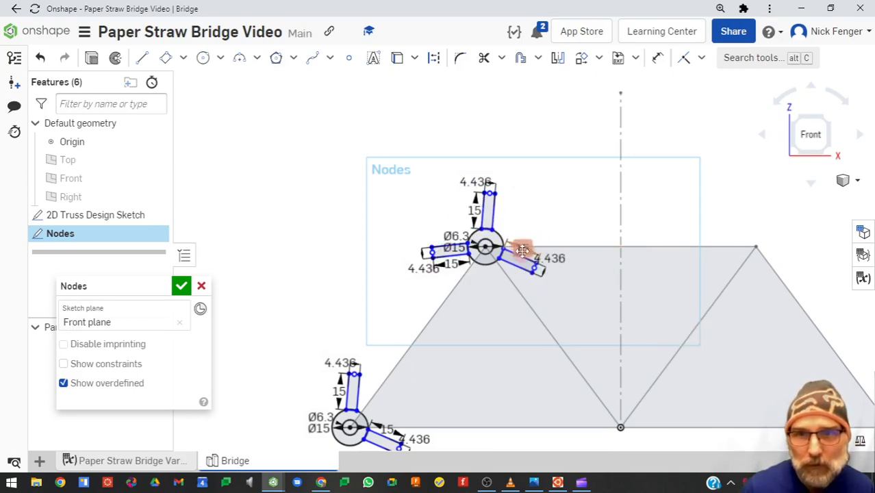
{"action": "double_click", "coordinate": [521, 250]}
{"action": "key", "text": "Escape"}
{"action": "double_click", "coordinate": [448, 264]}
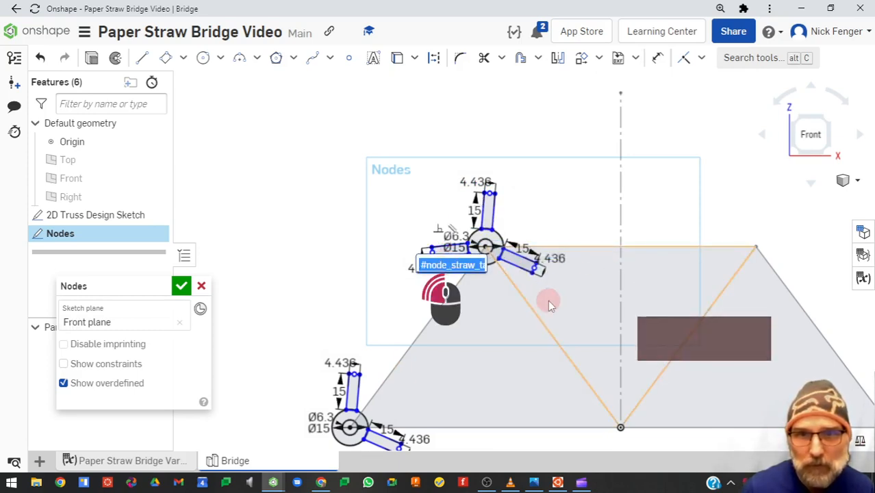
{"action": "key", "text": "Escape"}
Copy the complete three-tab node and paste the duplicate in clear space below the midpoint of the truss's bottom member
{"action": "scroll", "coordinate": [479, 268], "scroll_direction": "up", "scroll_amount": 4}
{"action": "scroll", "coordinate": [332, 181], "scroll_direction": "down", "scroll_amount": 2}
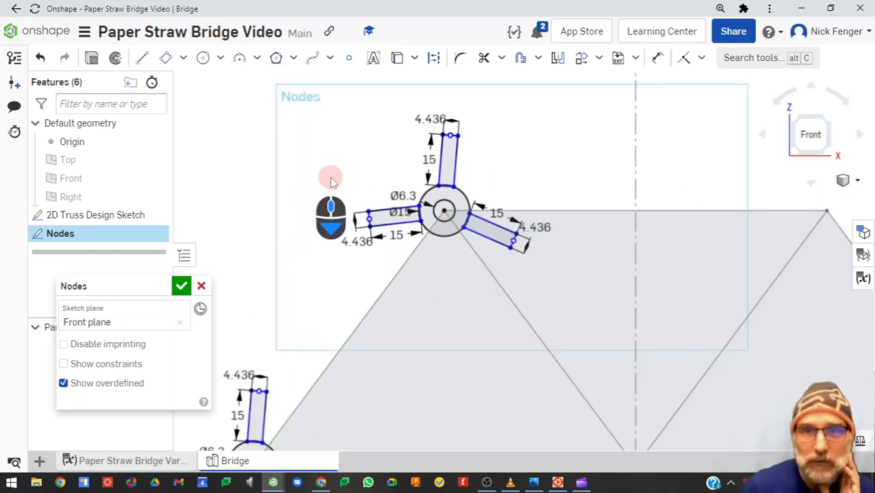
{"action": "scroll", "coordinate": [346, 156], "scroll_direction": "down", "scroll_amount": 2}
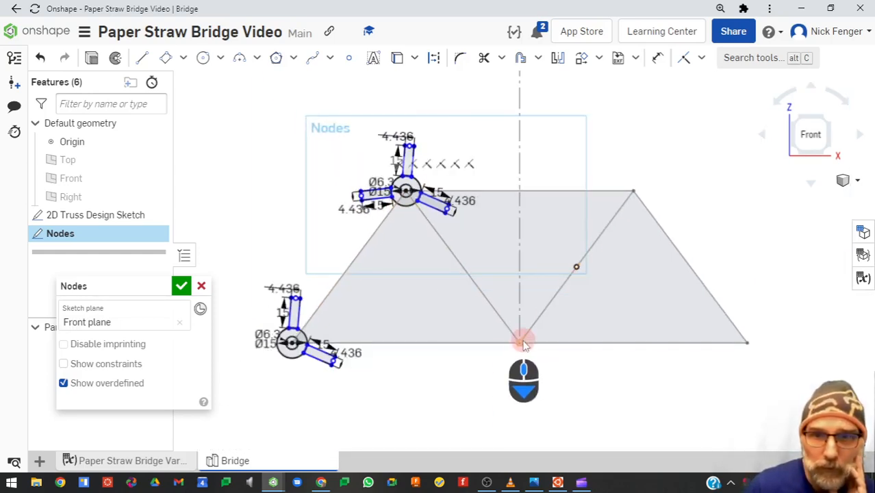
{"action": "left_click_drag", "start_coordinate": [312, 108], "coordinate": [483, 236]}
{"action": "key", "text": "ctrl+c"}
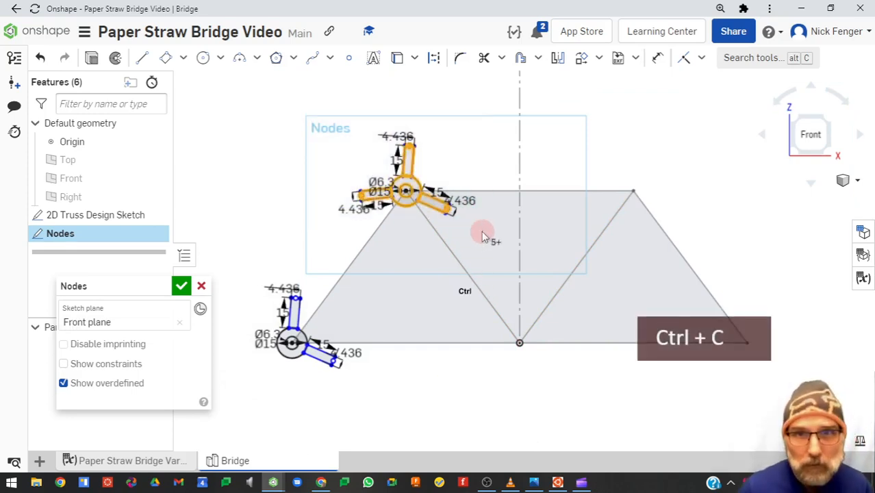
{"action": "key", "text": "ctrl+v"}
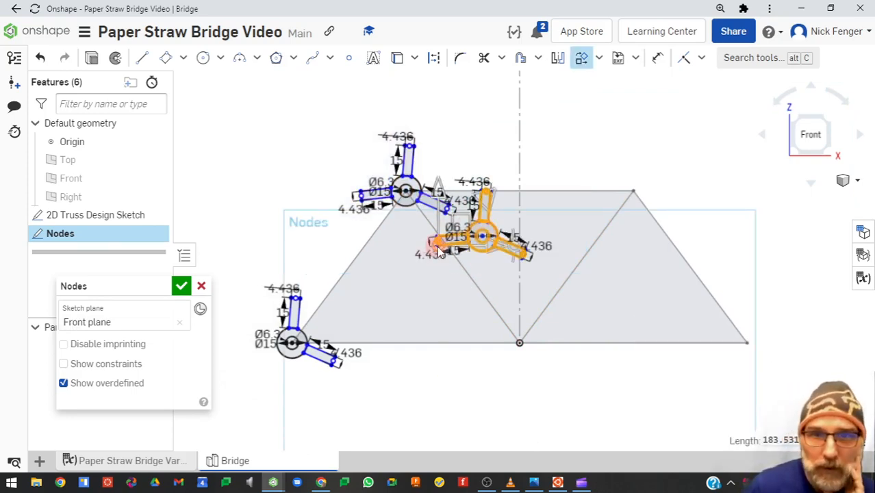
{"action": "left_click", "coordinate": [465, 224]}
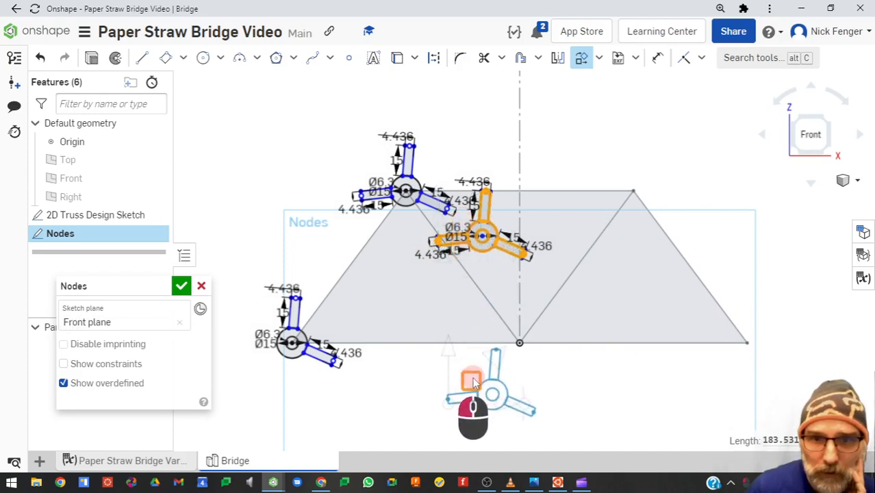
{"action": "left_click", "coordinate": [556, 380]}
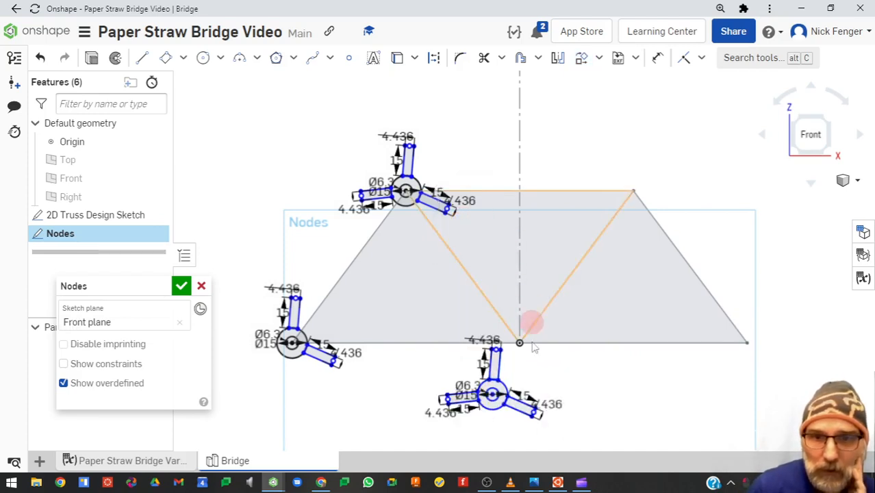
Move the duplicate node's centre onto the midpoint of the truss's bottom member and swing its upright tab toward the left diagonal
{"action": "scroll", "coordinate": [486, 396], "scroll_direction": "up", "scroll_amount": 3}
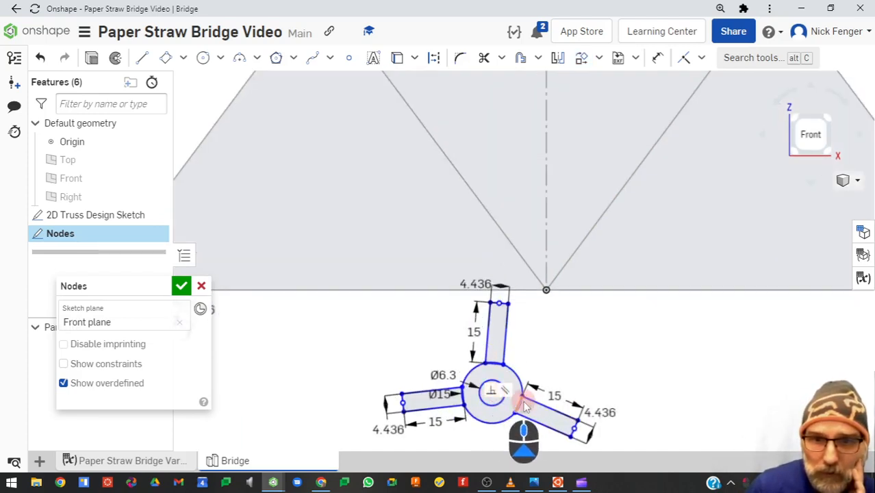
{"action": "scroll", "coordinate": [487, 393], "scroll_direction": "down", "scroll_amount": 1}
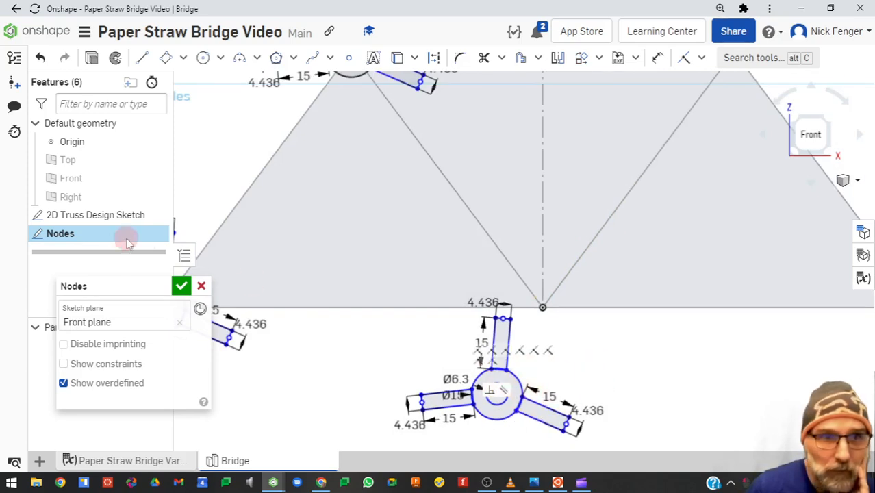
{"action": "left_click_drag", "start_coordinate": [500, 401], "coordinate": [543, 309]}
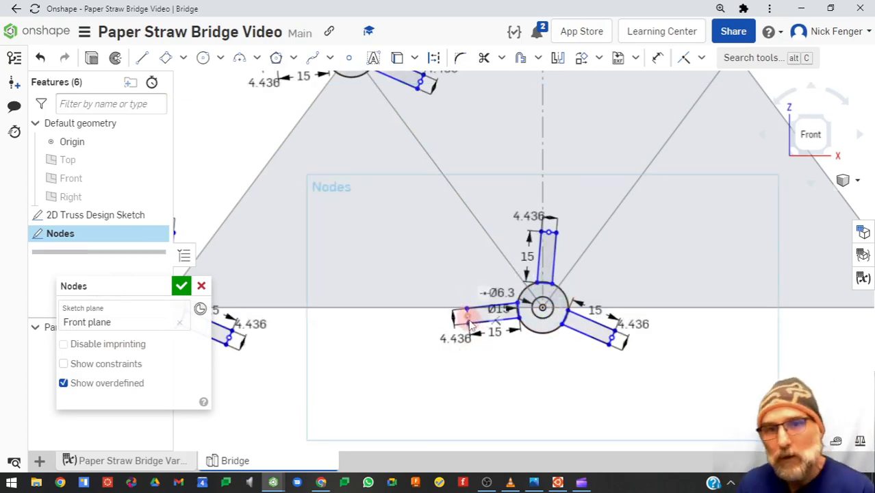
{"action": "left_click_drag", "start_coordinate": [549, 235], "coordinate": [518, 234]}
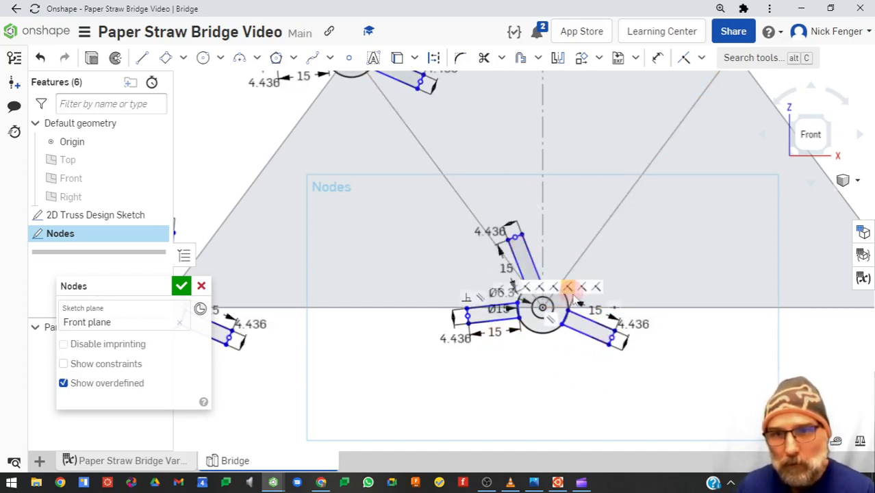
{"action": "left_click_drag", "start_coordinate": [630, 361], "coordinate": [557, 297]}
{"action": "left_click", "coordinate": [559, 293]}
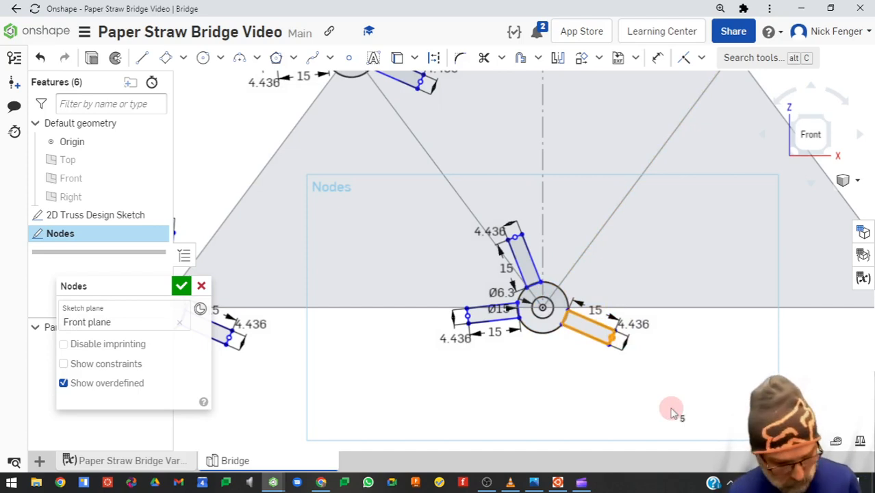
{"action": "key", "text": "ctrl+c"}
{"action": "key", "text": "ctrl+v"}
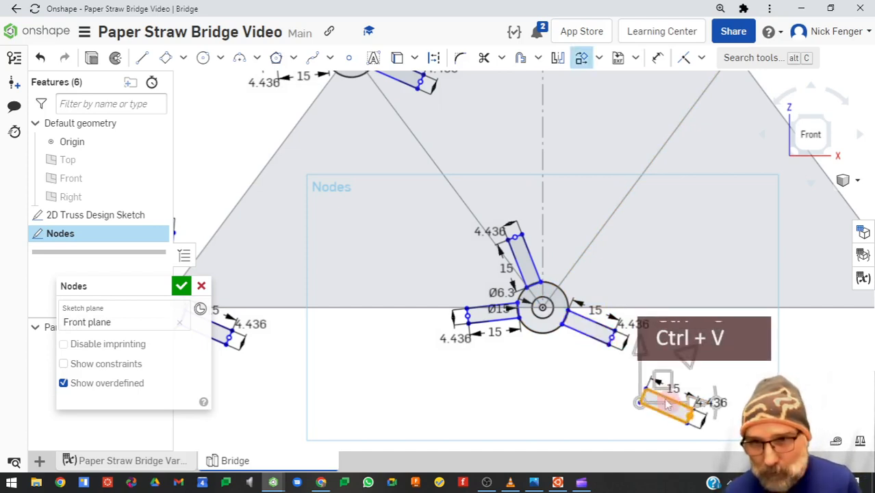
{"action": "left_click", "coordinate": [685, 409]}
{"action": "left_click", "coordinate": [576, 414]}
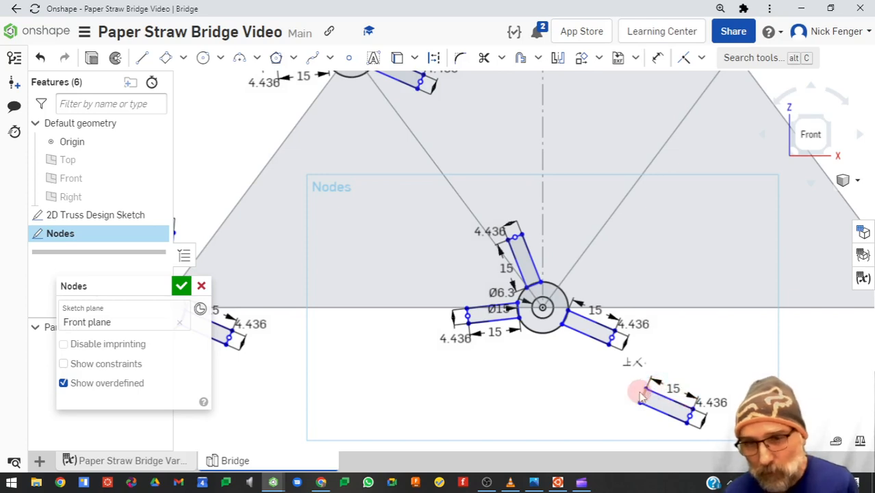
{"action": "key", "text": "ctrl+z"}
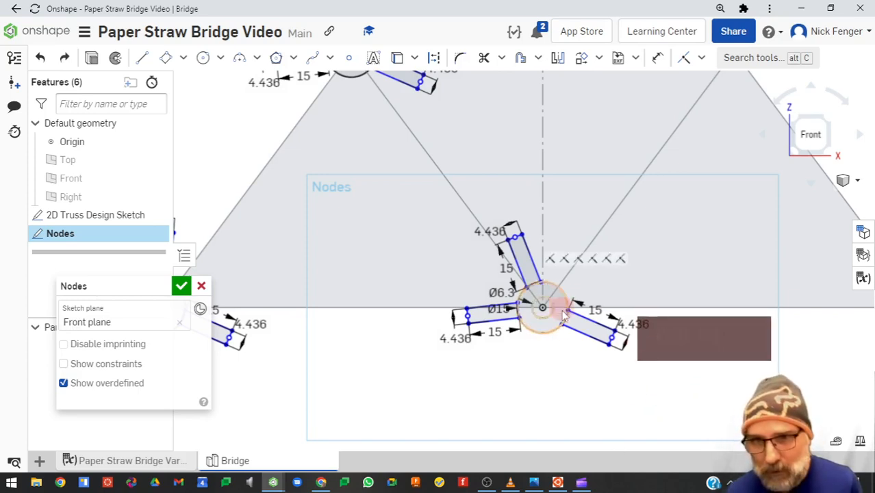
Copy the bottom-centre node's lower-right tab without the outer circle, paste it, and rotate the duplicate 75 degrees
{"action": "left_click_drag", "start_coordinate": [651, 372], "coordinate": [556, 302]}
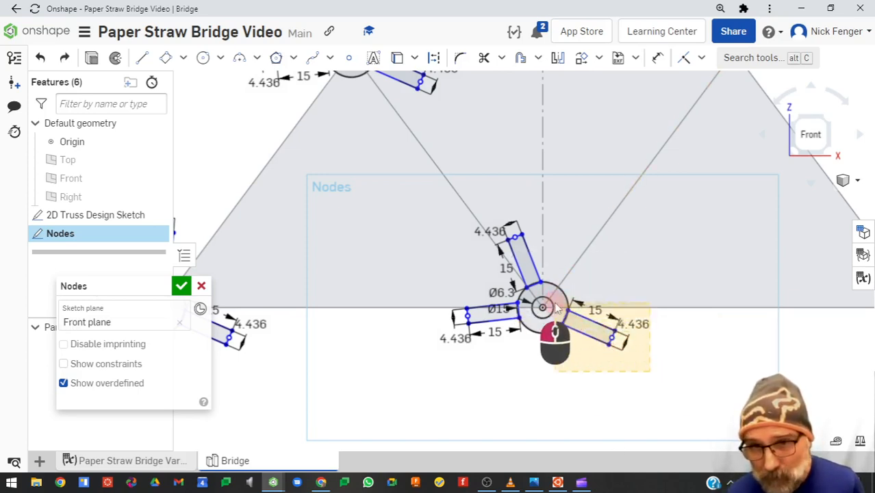
{"action": "left_click", "coordinate": [550, 336]}
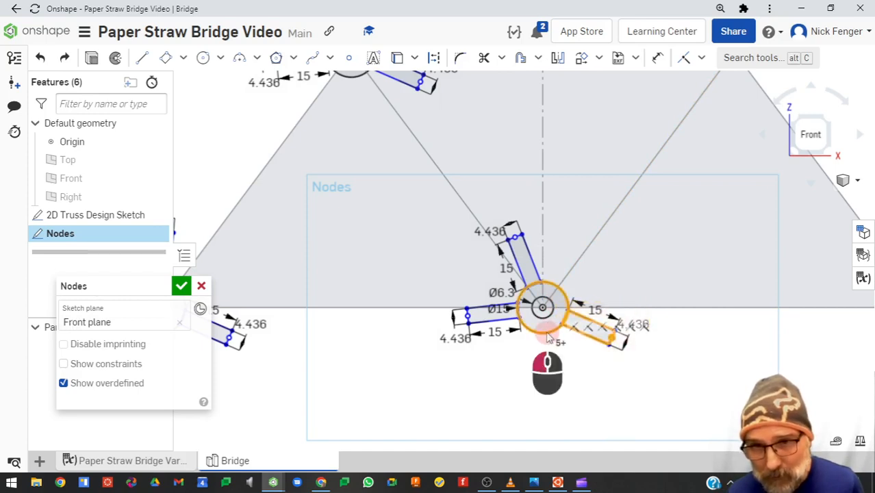
{"action": "key", "text": "ctrl+c"}
{"action": "key", "text": "ctrl+v"}
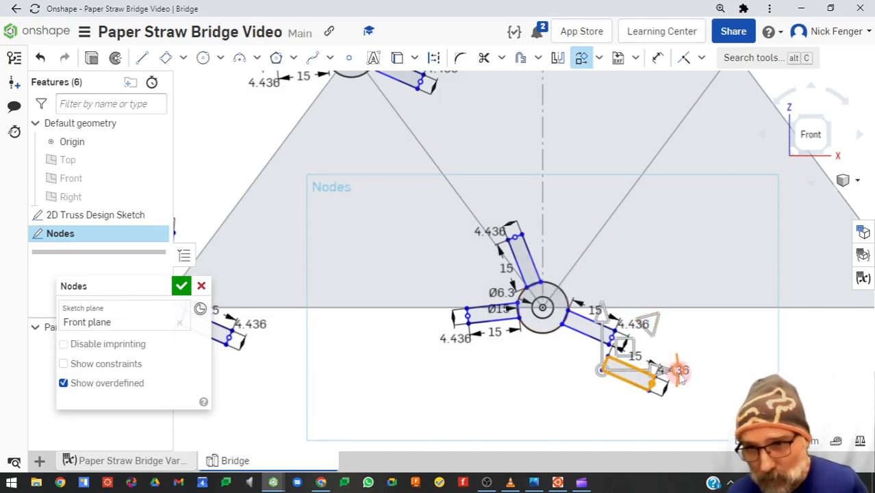
{"action": "left_click_drag", "start_coordinate": [681, 376], "coordinate": [624, 290]}
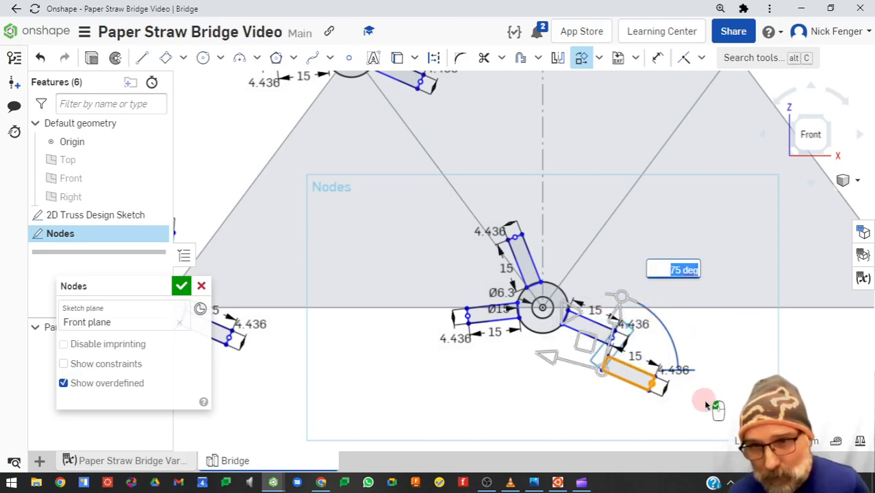
{"action": "left_click", "coordinate": [667, 400]}
Attach both inner corners of the rotated tab to the bottom-centre node's outer circle and swing it below the right diagonal
{"action": "left_click_drag", "start_coordinate": [598, 370], "coordinate": [568, 289]}
{"action": "left_click_drag", "start_coordinate": [558, 291], "coordinate": [602, 305]}
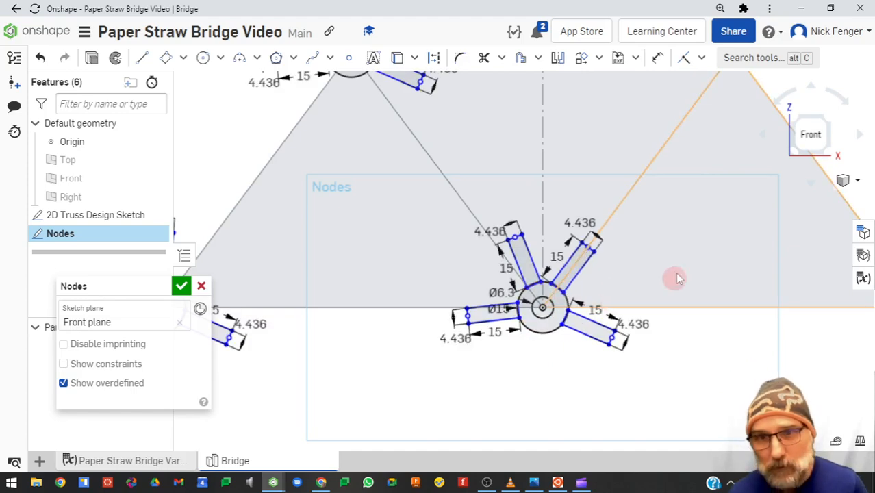
{"action": "scroll", "coordinate": [595, 250], "scroll_direction": "up", "scroll_amount": 3}
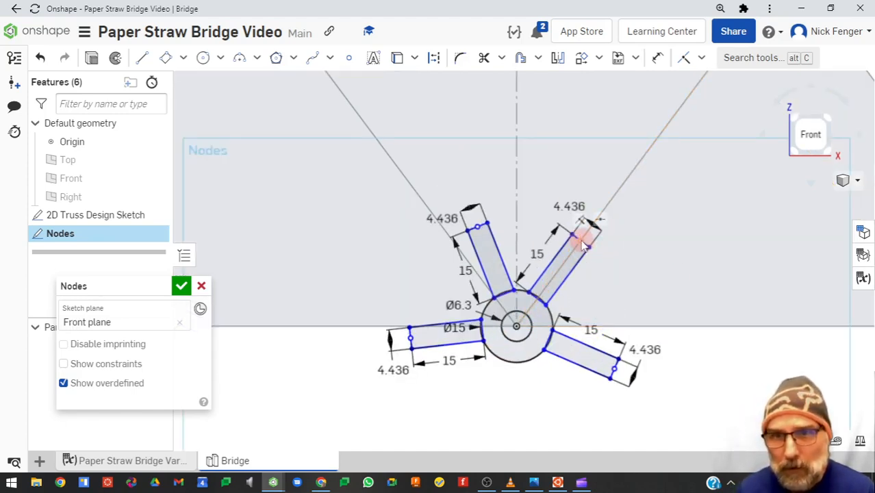
{"action": "left_click_drag", "start_coordinate": [583, 247], "coordinate": [588, 321]}
{"action": "scroll", "coordinate": [417, 332], "scroll_direction": "down", "scroll_amount": 3}
{"action": "scroll", "coordinate": [411, 334], "scroll_direction": "up", "scroll_amount": 4}
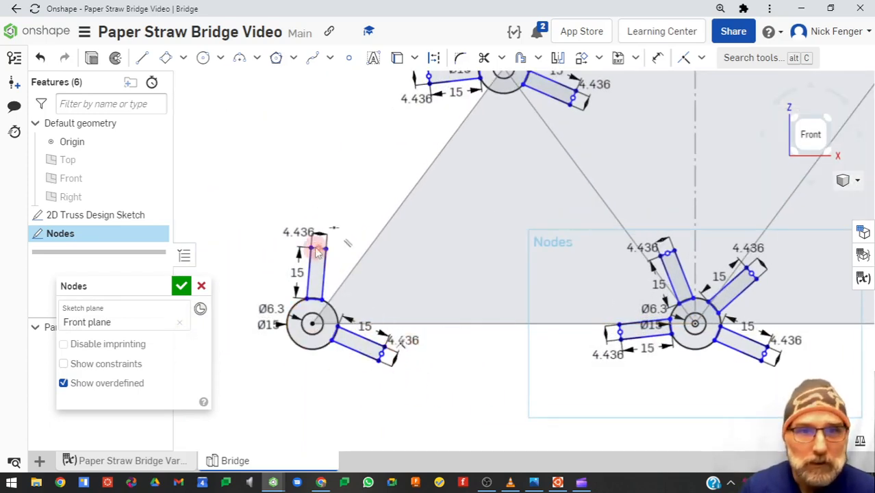
Align the lower-left node's two tabs by placing their end midpoints on the left diagonal and the bottom member
{"action": "mouse_move", "coordinate": [320, 252]}
{"action": "left_mouse_down"}
{"action": "mouse_move", "coordinate": [356, 270]}
{"action": "mouse_move", "coordinate": [357, 237]}
{"action": "mouse_move", "coordinate": [355, 265]}
{"action": "mouse_move", "coordinate": [333, 249]}
{"action": "left_mouse_up"}
{"action": "scroll", "coordinate": [334, 249], "scroll_direction": "down", "scroll_amount": 5}
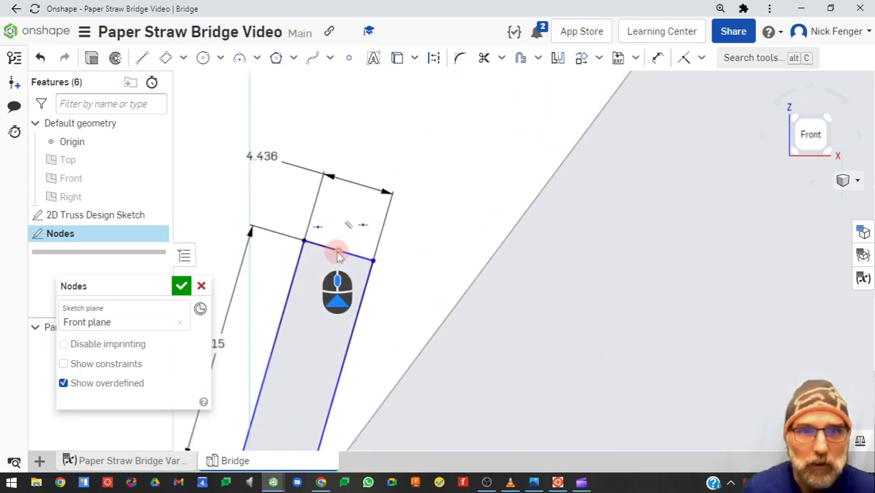
{"action": "scroll", "coordinate": [338, 254], "scroll_direction": "down", "scroll_amount": 3}
{"action": "left_click_drag", "start_coordinate": [340, 255], "coordinate": [414, 305]}
{"action": "scroll", "coordinate": [453, 346], "scroll_direction": "down", "scroll_amount": 6}
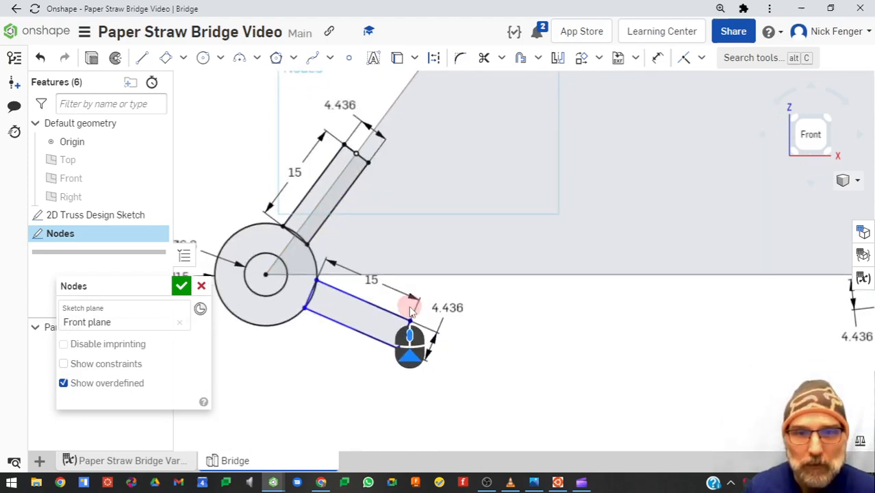
{"action": "left_click", "coordinate": [405, 334]}
{"action": "mouse_move", "coordinate": [405, 338]}
{"action": "left_mouse_down"}
{"action": "mouse_move", "coordinate": [425, 272]}
{"action": "mouse_move", "coordinate": [513, 276]}
{"action": "left_mouse_up"}
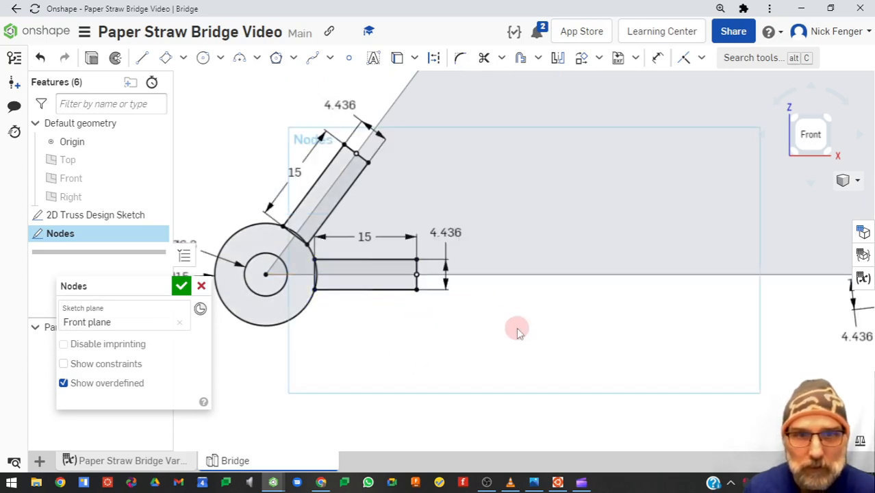
Align the upper-left node's three tabs by placing their end midpoints on the outer diagonal, the inner diagonal and the top member
{"action": "scroll", "coordinate": [513, 327], "scroll_direction": "down", "scroll_amount": 4}
{"action": "middle_click_drag", "start_coordinate": [536, 252], "coordinate": [427, 395]}
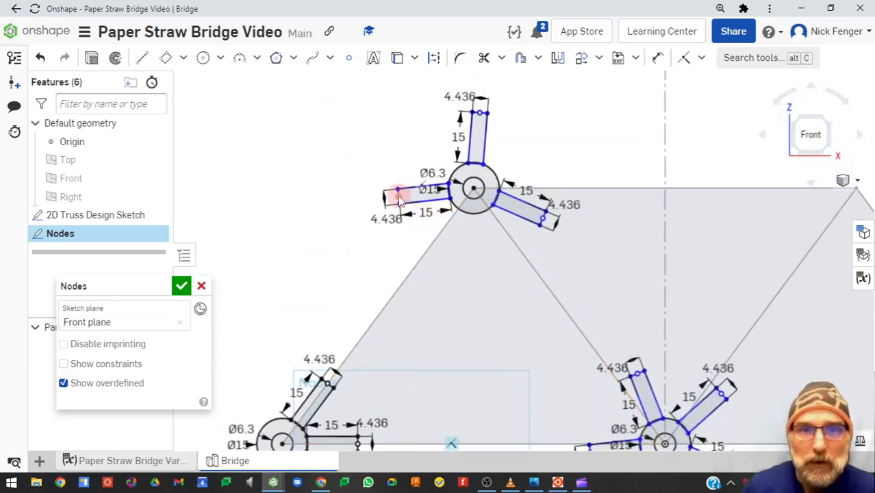
{"action": "left_click_drag", "start_coordinate": [401, 198], "coordinate": [427, 254]}
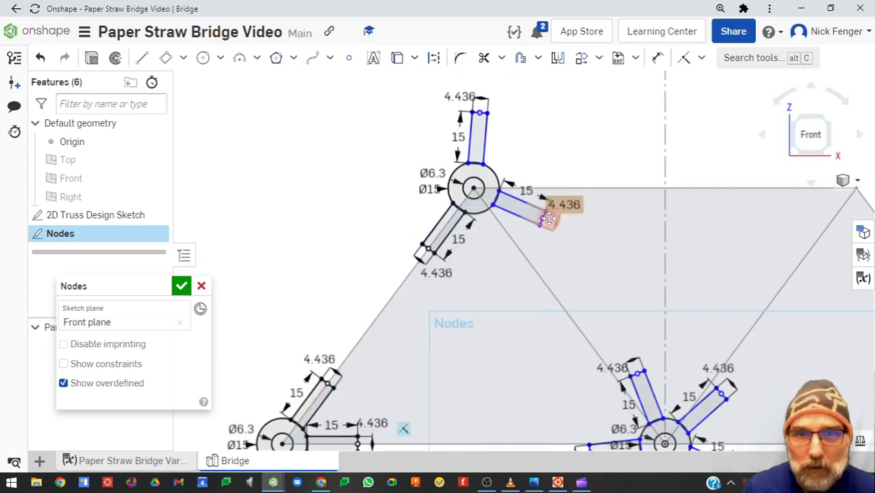
{"action": "mouse_move", "coordinate": [546, 223]}
{"action": "left_mouse_down"}
{"action": "mouse_move", "coordinate": [528, 250]}
{"action": "mouse_move", "coordinate": [538, 226]}
{"action": "mouse_move", "coordinate": [535, 245]}
{"action": "left_mouse_up"}
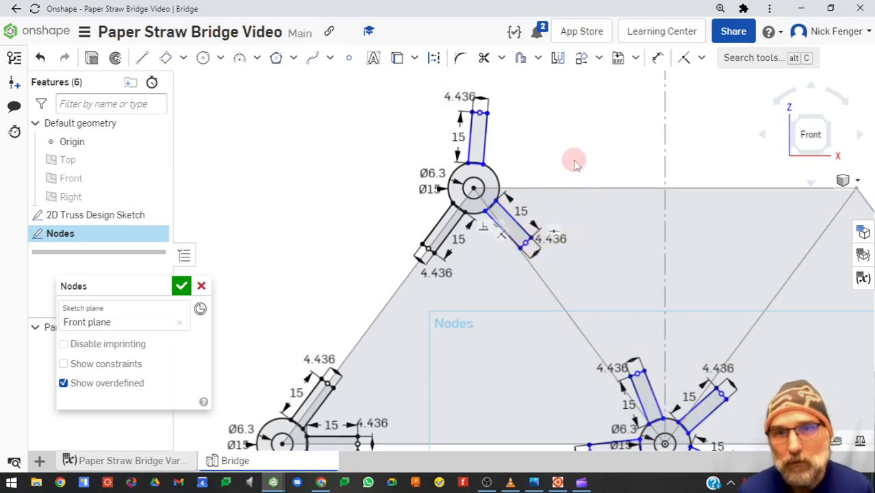
{"action": "left_click_drag", "start_coordinate": [538, 231], "coordinate": [524, 250]}
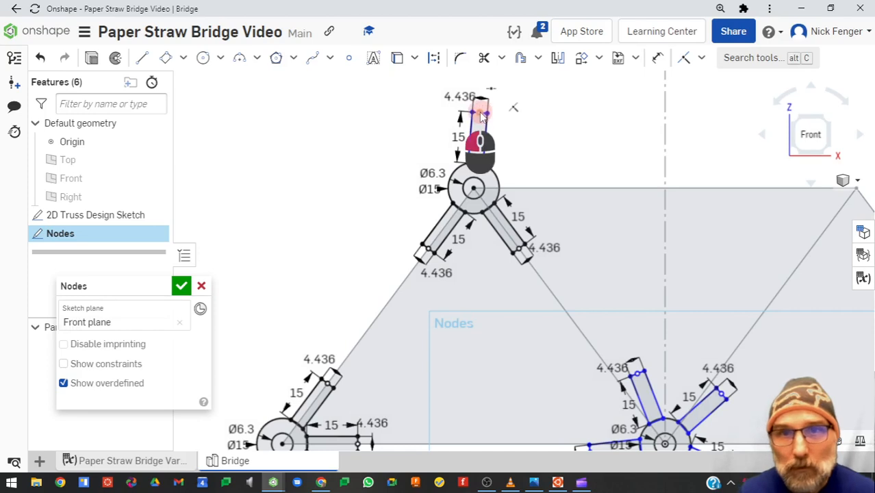
{"action": "mouse_move", "coordinate": [481, 116]}
{"action": "left_mouse_down"}
{"action": "mouse_move", "coordinate": [541, 150]}
{"action": "mouse_move", "coordinate": [551, 186]}
{"action": "left_mouse_up"}
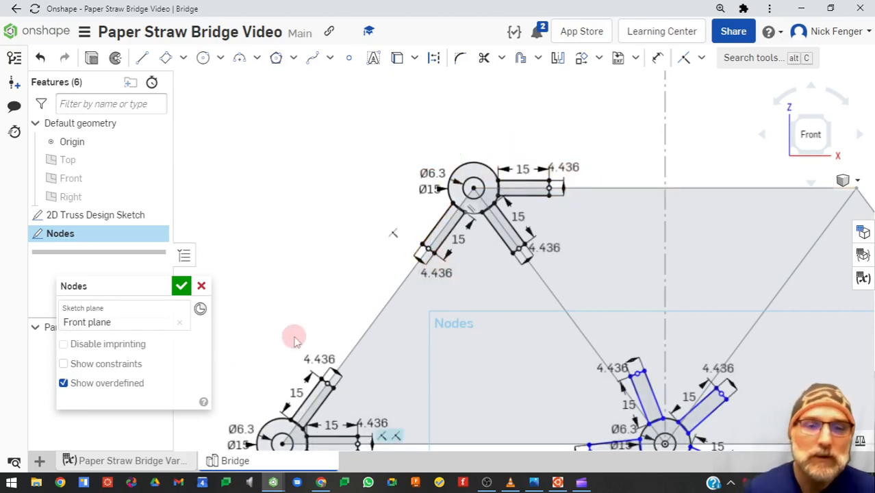
Align the bottom-centre node's four tabs with both sides of the bottom member and the two inner diagonals
{"action": "scroll", "coordinate": [362, 226], "scroll_direction": "down", "scroll_amount": 5}
{"action": "scroll", "coordinate": [322, 193], "scroll_direction": "up", "scroll_amount": 2}
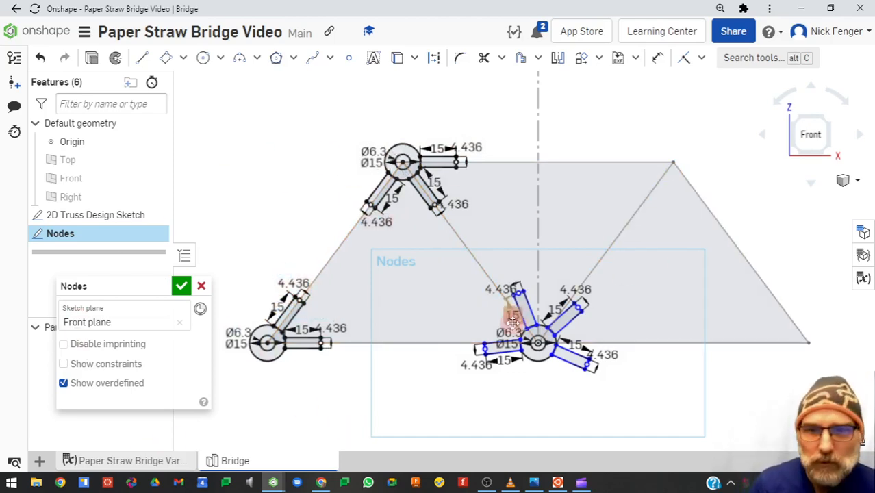
{"action": "scroll", "coordinate": [527, 332], "scroll_direction": "down", "scroll_amount": 2}
{"action": "scroll", "coordinate": [541, 320], "scroll_direction": "up", "scroll_amount": 4}
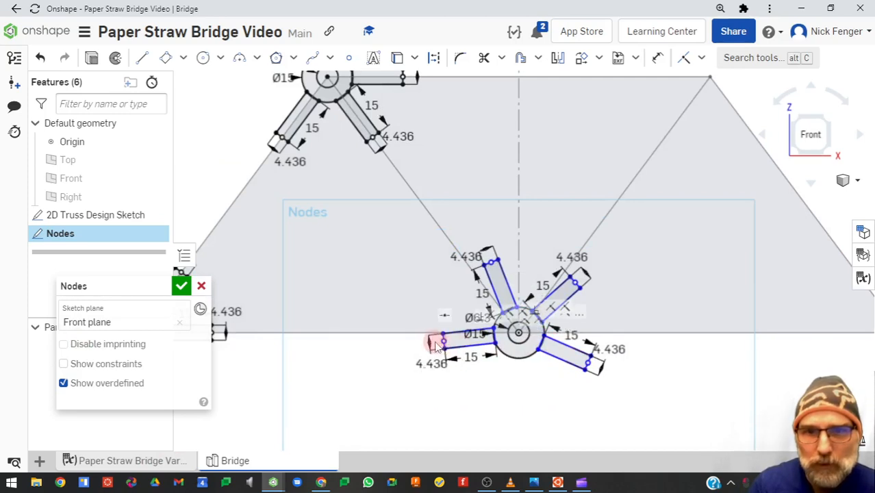
{"action": "left_click_drag", "start_coordinate": [444, 342], "coordinate": [442, 332]}
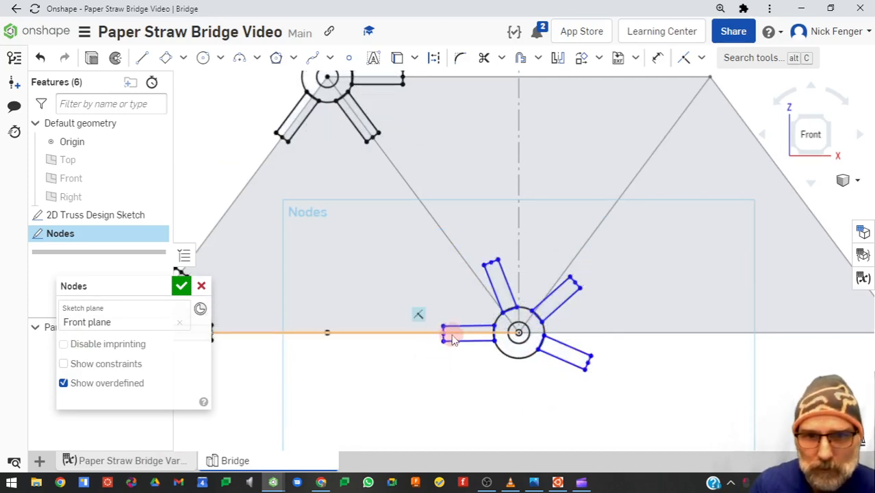
{"action": "left_click_drag", "start_coordinate": [593, 367], "coordinate": [595, 335]}
{"action": "left_click_drag", "start_coordinate": [577, 287], "coordinate": [563, 268]}
{"action": "left_click_drag", "start_coordinate": [484, 264], "coordinate": [477, 274]}
Inspect the tab alignment at the bottom-centre node and across the rest of the truss
{"action": "scroll", "coordinate": [570, 306], "scroll_direction": "down", "scroll_amount": 3}
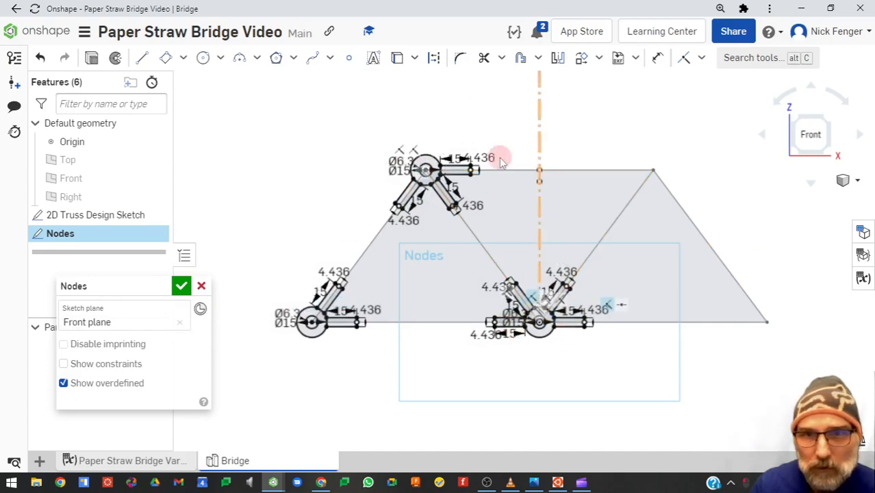
{"action": "scroll", "coordinate": [445, 291], "scroll_direction": "up", "scroll_amount": 3}
{"action": "scroll", "coordinate": [498, 202], "scroll_direction": "down", "scroll_amount": 3}
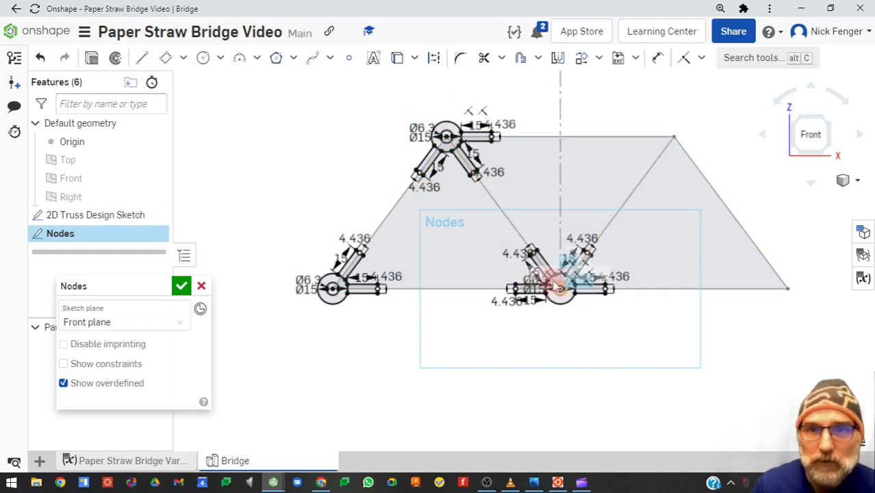
{"action": "scroll", "coordinate": [546, 250], "scroll_direction": "down", "scroll_amount": 3}
{"action": "scroll", "coordinate": [559, 294], "scroll_direction": "up", "scroll_amount": 6}
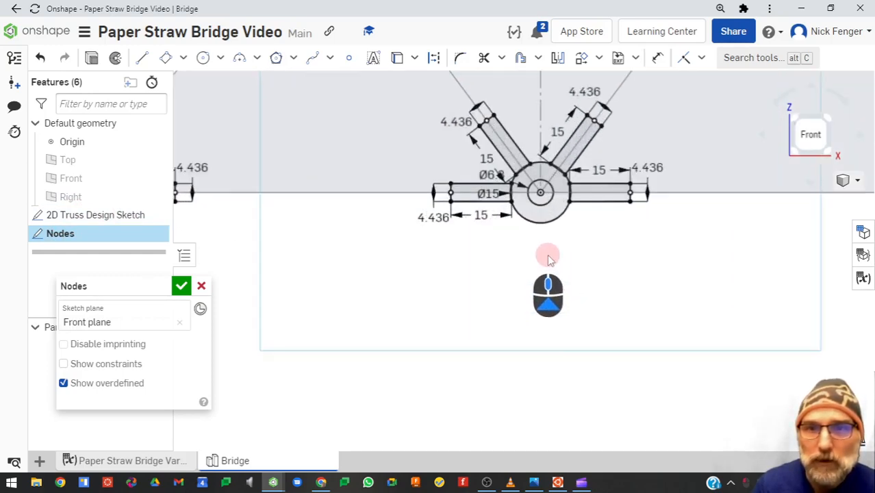
{"action": "middle_click_drag", "start_coordinate": [540, 176], "coordinate": [511, 274]}
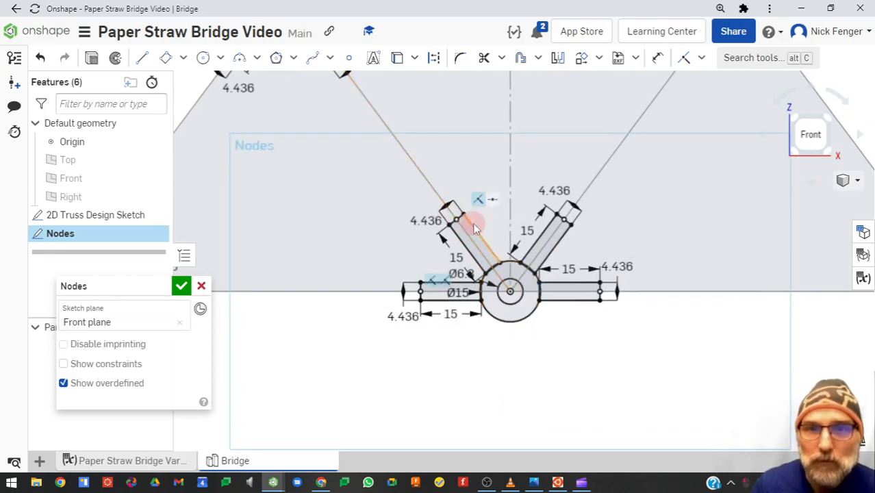
{"action": "scroll", "coordinate": [509, 280], "scroll_direction": "down", "scroll_amount": 4}
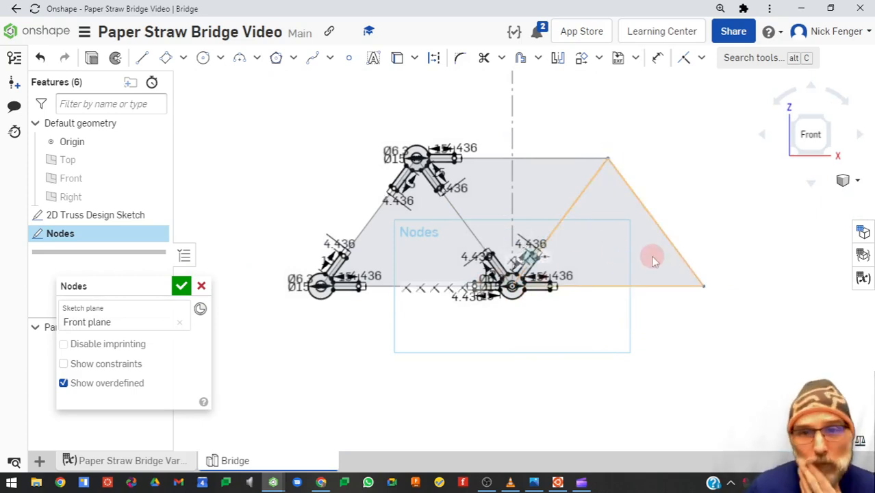
Copy the bottom-centre node's 15 mm outer circle and place the duplicate's centre on the right end of the bottom member
{"action": "scroll", "coordinate": [518, 309], "scroll_direction": "up", "scroll_amount": 4}
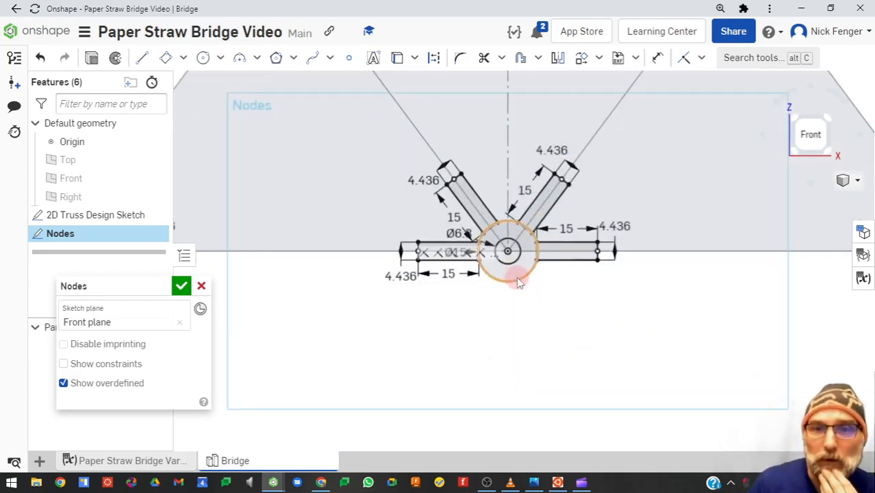
{"action": "left_click", "coordinate": [517, 283]}
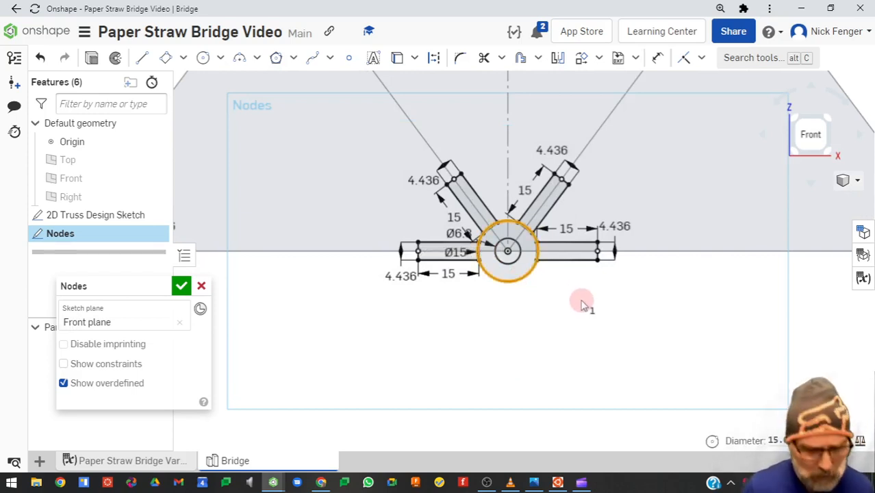
{"action": "key", "text": "ctrl+c"}
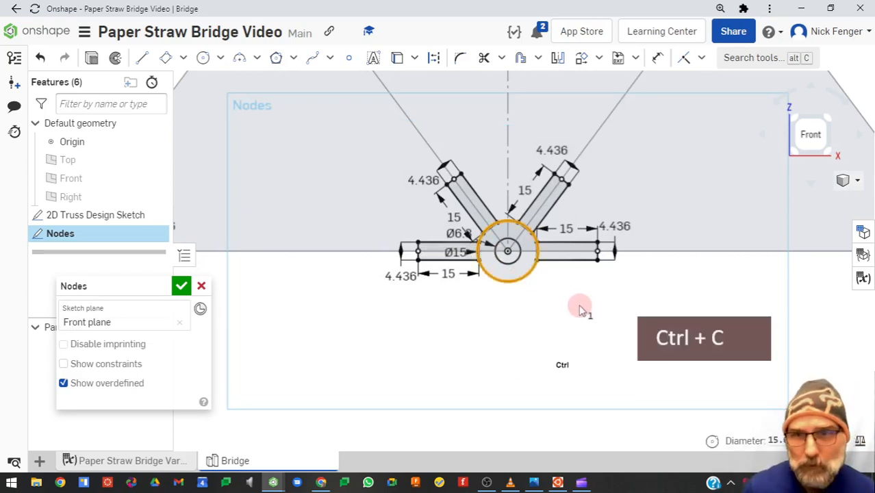
{"action": "key", "text": "ctrl+v"}
{"action": "left_click", "coordinate": [579, 307]}
{"action": "left_click_drag", "start_coordinate": [579, 312], "coordinate": [729, 320]}
{"action": "scroll", "coordinate": [786, 355], "scroll_direction": "down", "scroll_amount": 4}
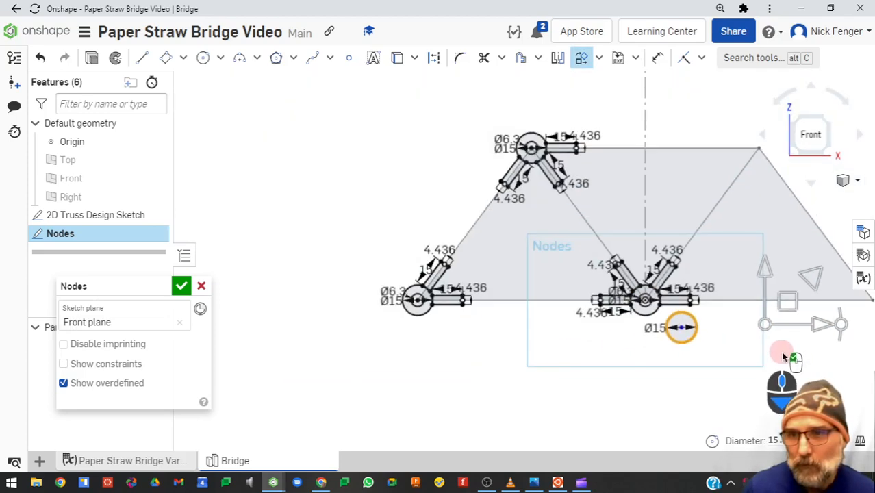
{"action": "middle_click_drag", "start_coordinate": [783, 357], "coordinate": [633, 355]}
{"action": "left_click", "coordinate": [709, 361]}
{"action": "left_click_drag", "start_coordinate": [531, 327], "coordinate": [721, 297]}
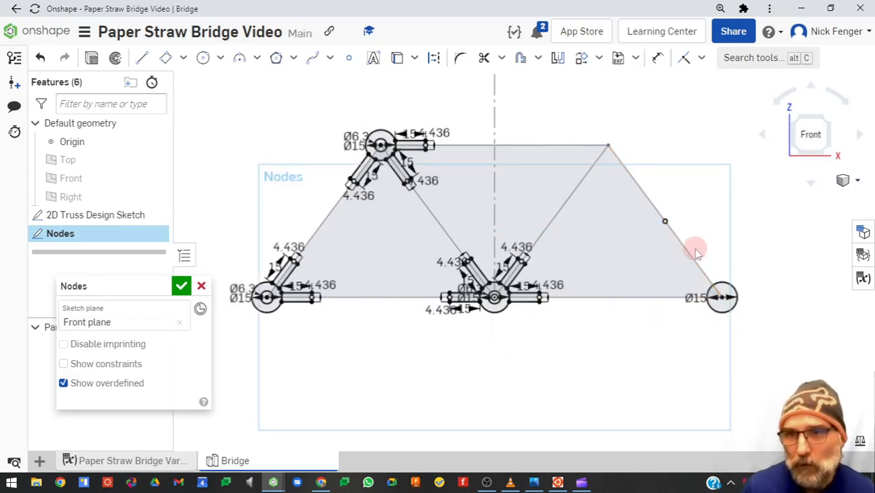
Copy the lower-right joint's circle and place the duplicate's centre on the truss's upper-right joint
{"action": "left_click", "coordinate": [719, 288]}
{"action": "key", "text": "ctrl+c"}
{"action": "key", "text": "ctrl+v"}
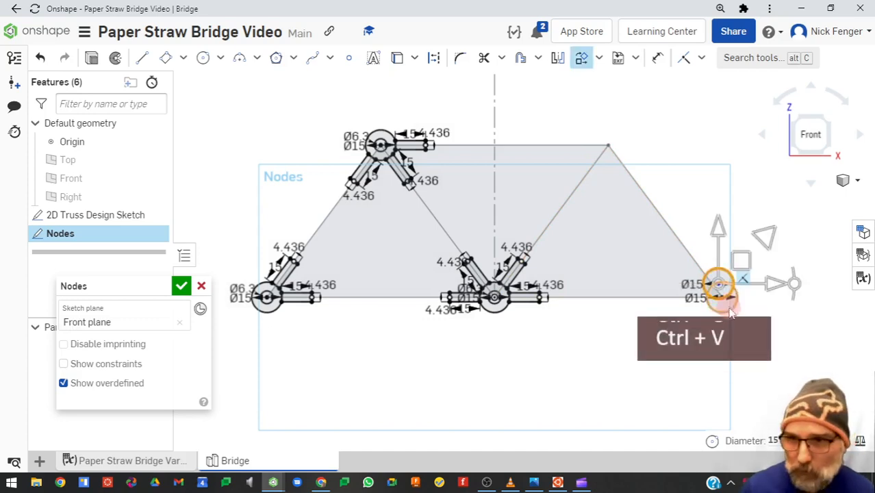
{"action": "mouse_move", "coordinate": [741, 260]}
{"action": "left_mouse_down"}
{"action": "mouse_move", "coordinate": [666, 112]}
{"action": "mouse_move", "coordinate": [608, 145]}
{"action": "left_mouse_up"}
{"action": "left_click", "coordinate": [704, 187]}
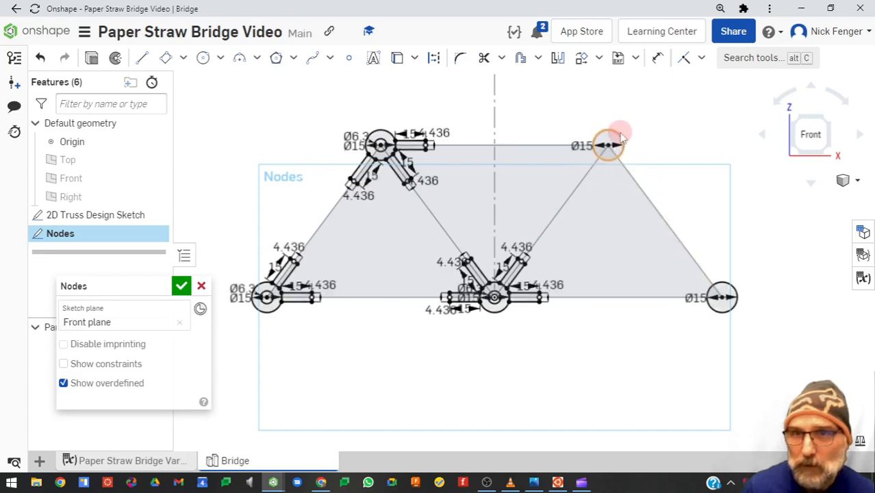
Convert the circles at the upper-right and lower-right joints to construction geometry
{"action": "left_click", "coordinate": [723, 287]}
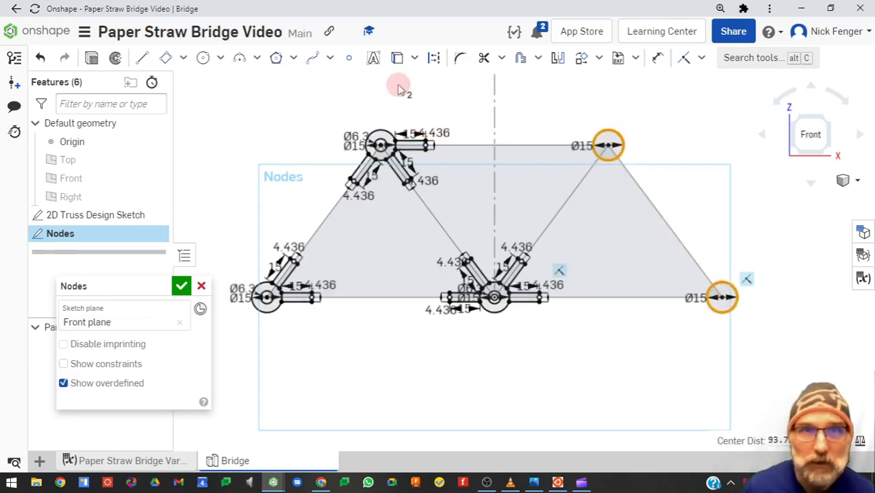
{"action": "left_click", "coordinate": [434, 59]}
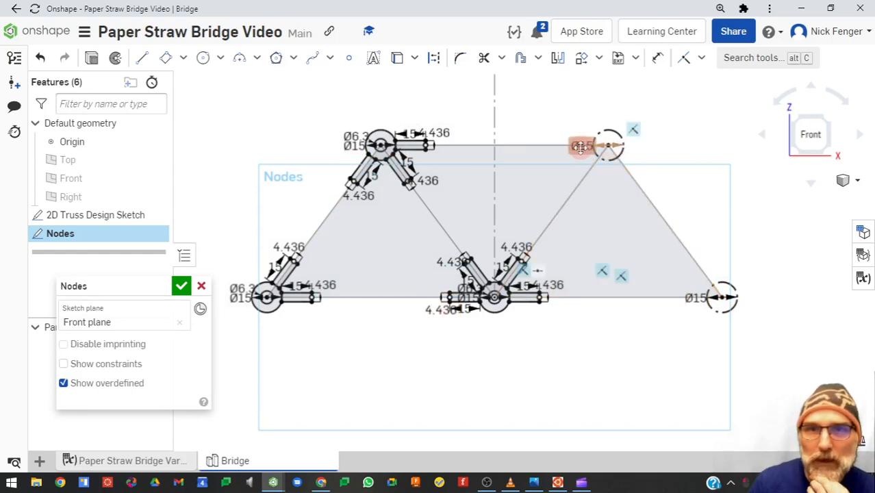
{"action": "left_click", "coordinate": [287, 210]}
Review the document's variables, checking the expressions for node_straw_tab_width and node_straw_tab_extra_width without changing them
{"action": "scroll", "coordinate": [380, 254], "scroll_direction": "down", "scroll_amount": 5}
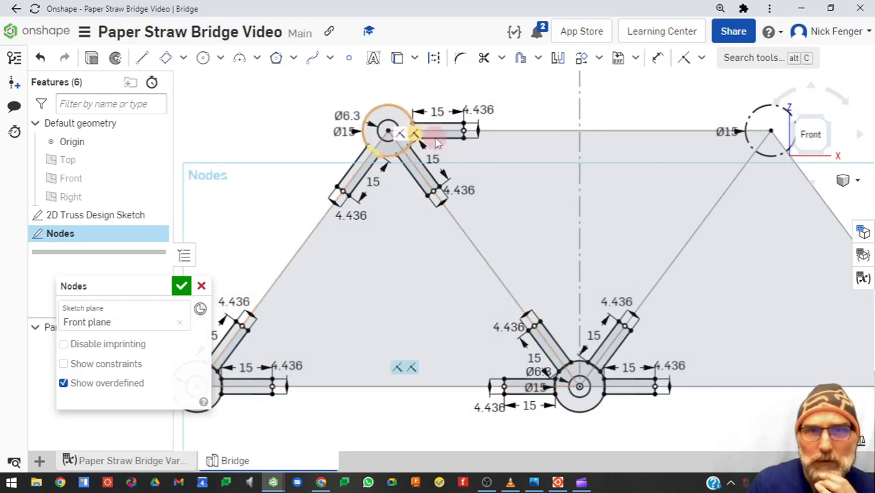
{"action": "scroll", "coordinate": [423, 262], "scroll_direction": "up", "scroll_amount": 2}
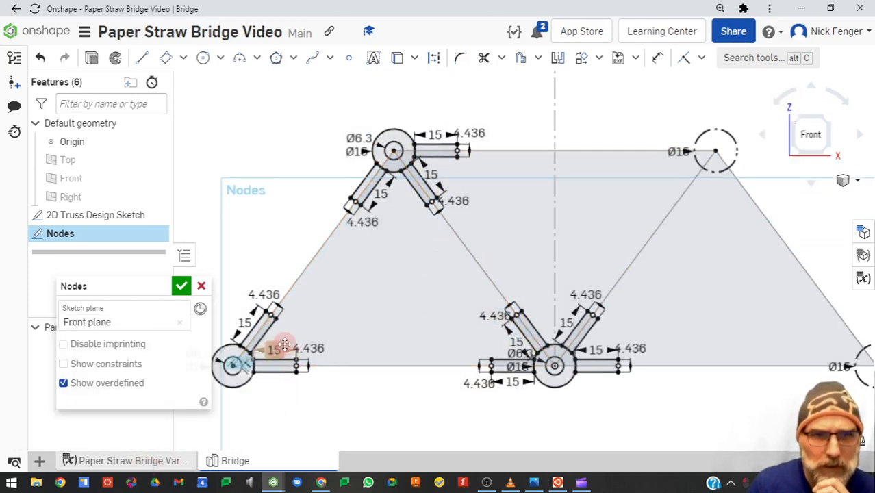
{"action": "left_click", "coordinate": [140, 460]}
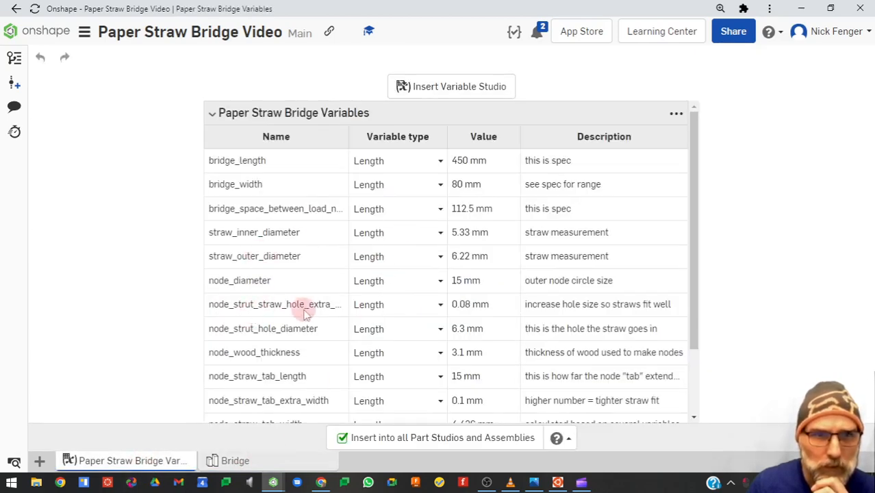
{"action": "scroll", "coordinate": [287, 352], "scroll_direction": "down", "scroll_amount": 2}
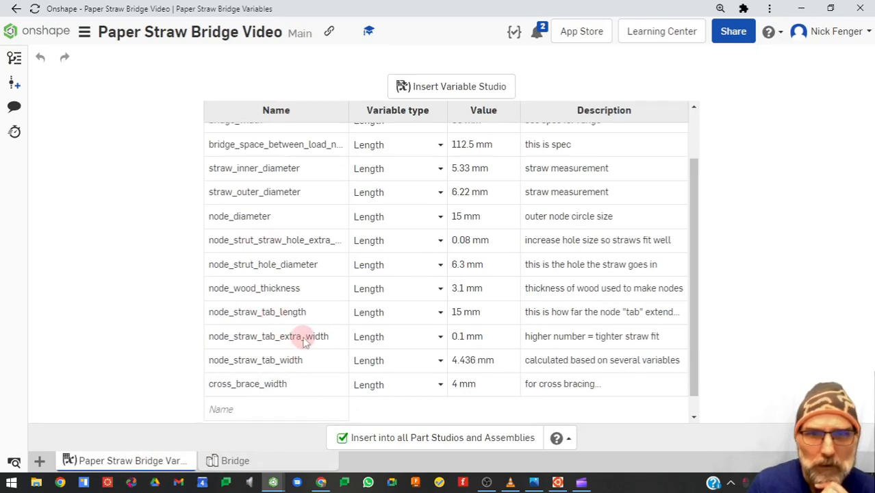
{"action": "double_click", "coordinate": [470, 365]}
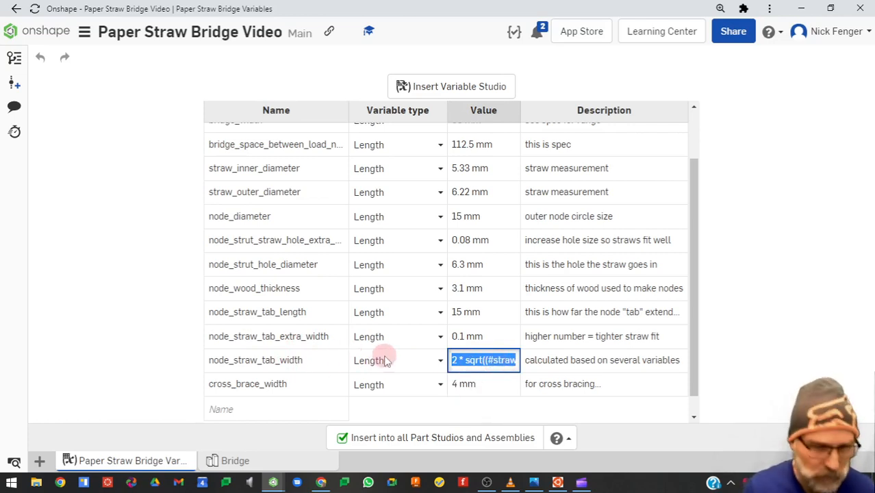
{"action": "key", "text": "Escape"}
{"action": "double_click", "coordinate": [463, 342]}
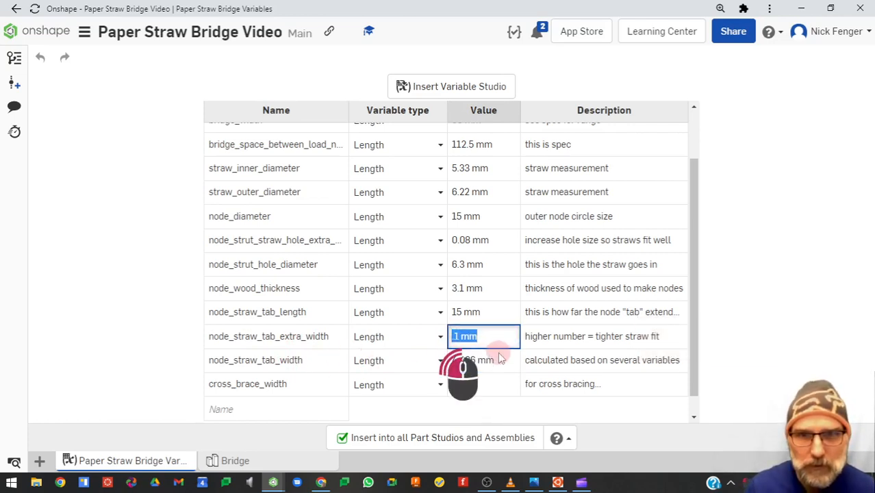
{"action": "key", "text": "Escape"}
Return to the Bridge part studio and accept the Nodes sketch
{"action": "left_click", "coordinate": [214, 464]}
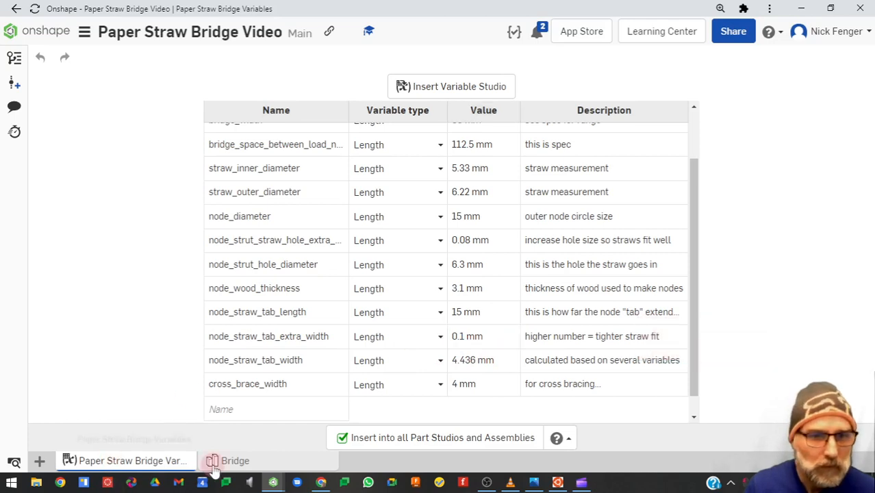
{"action": "scroll", "coordinate": [387, 369], "scroll_direction": "down", "scroll_amount": 2}
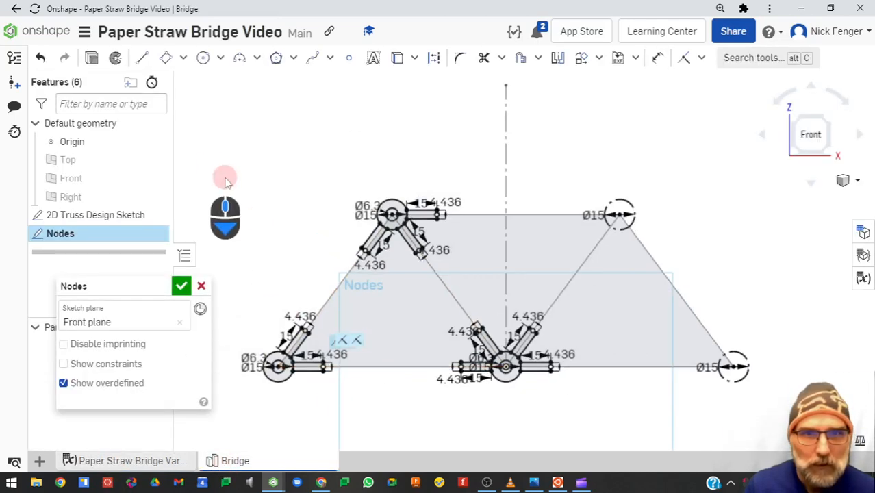
{"action": "left_click", "coordinate": [181, 287]}
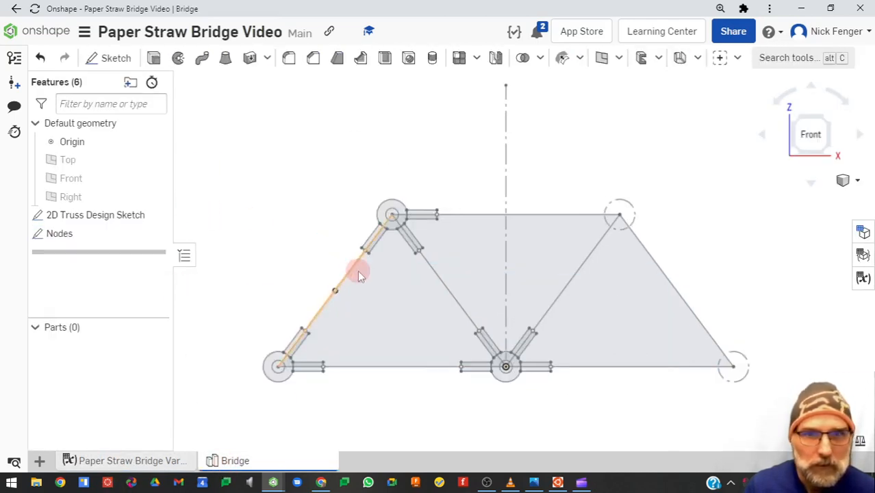